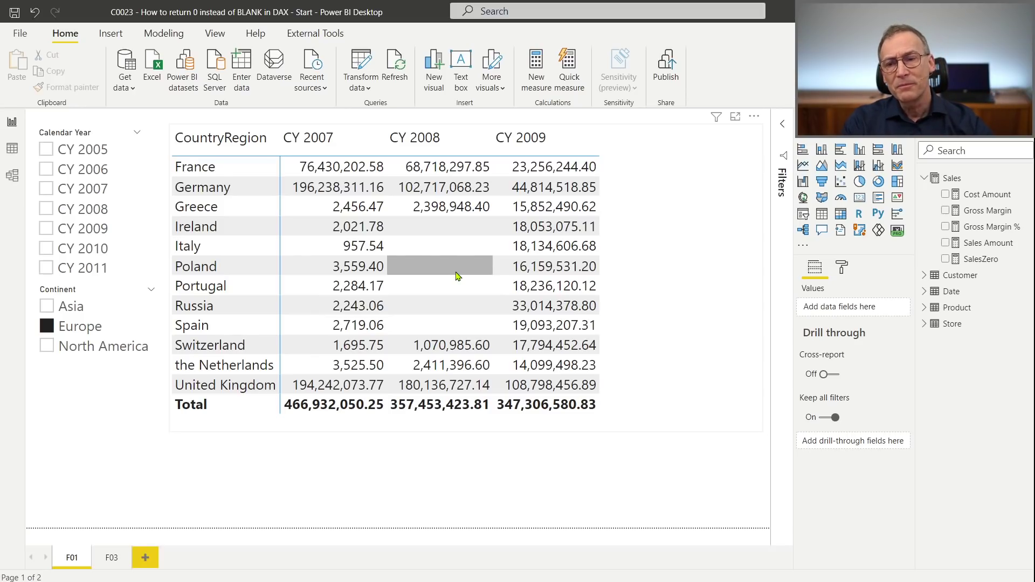
Filter the sales matrix to CY 2008 with the Calendar Year slicer, and clear that year filter again
left_click(99, 214)
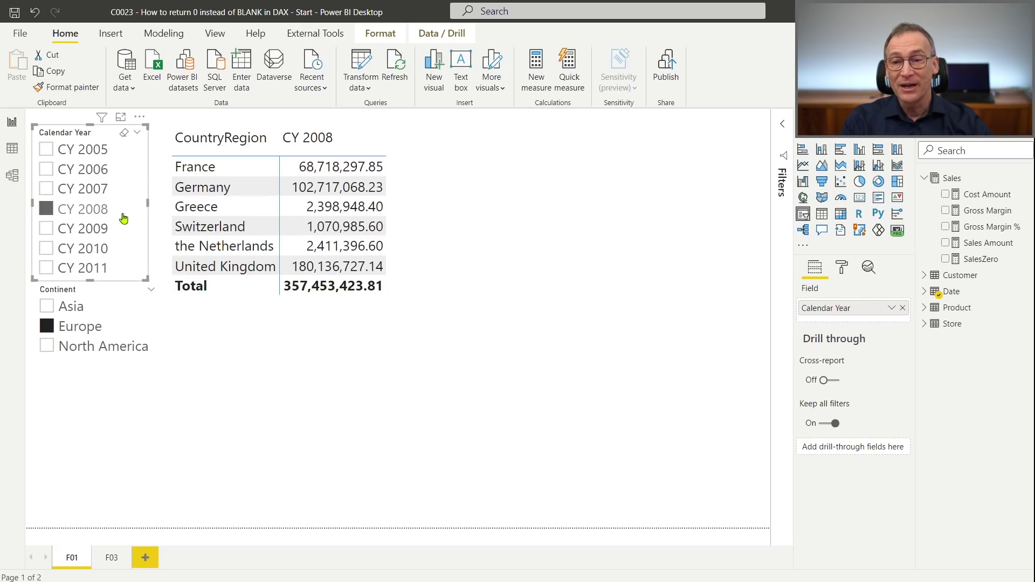
left_click(102, 211)
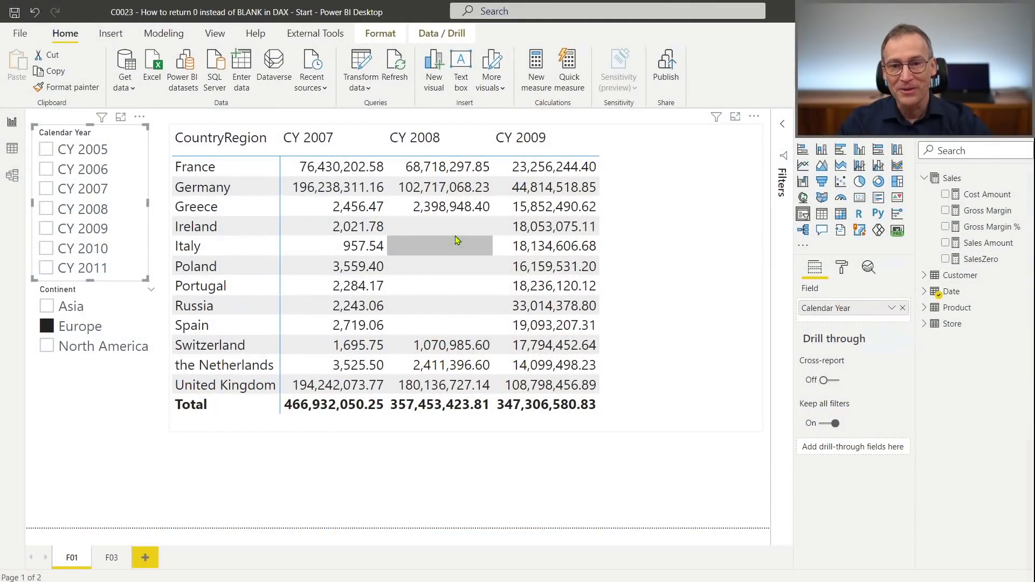
Edit the Sales Amount measure, moving the SUMX expression to its own line and adding + 0 at its end
left_click(747, 254)
left_click(997, 246)
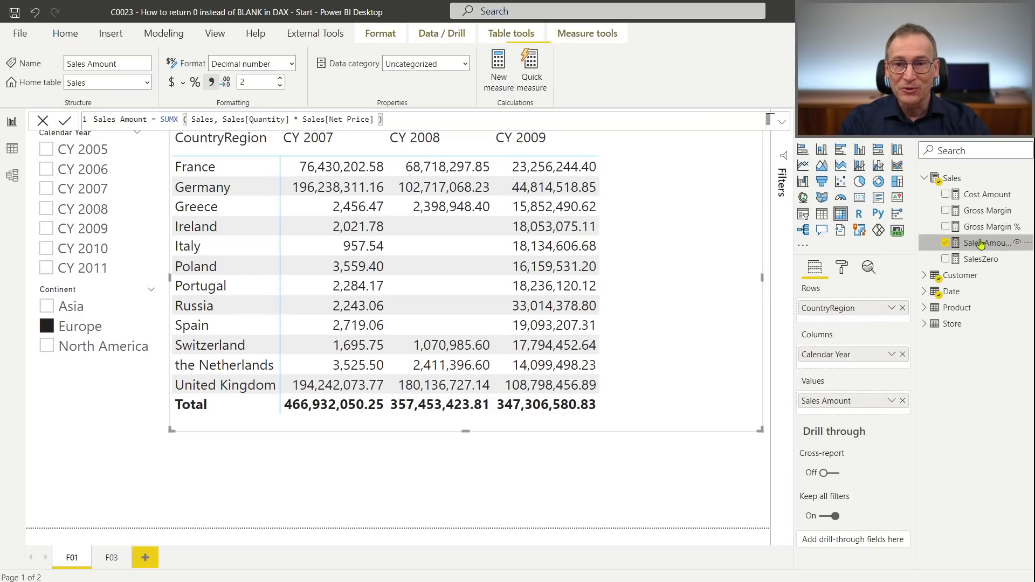
scroll(465, 119, "up", 5)
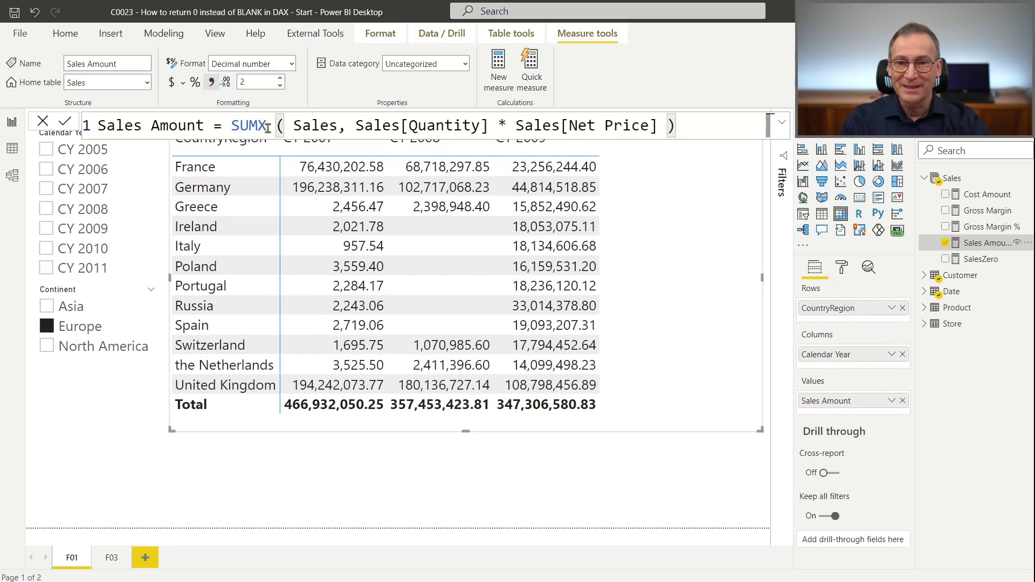
left_click(232, 127)
key("shift+Return")
key("End")
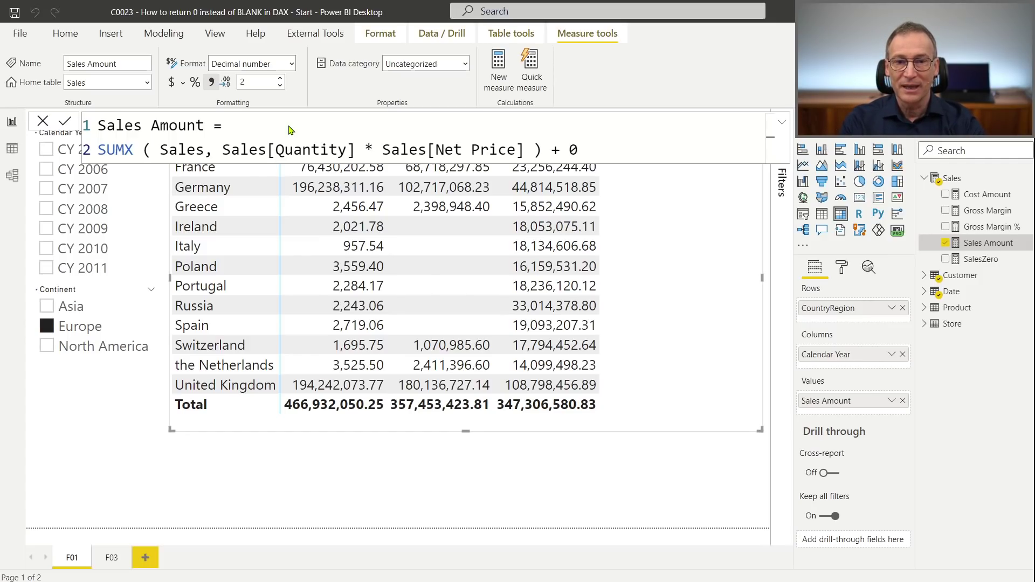
key("Return")
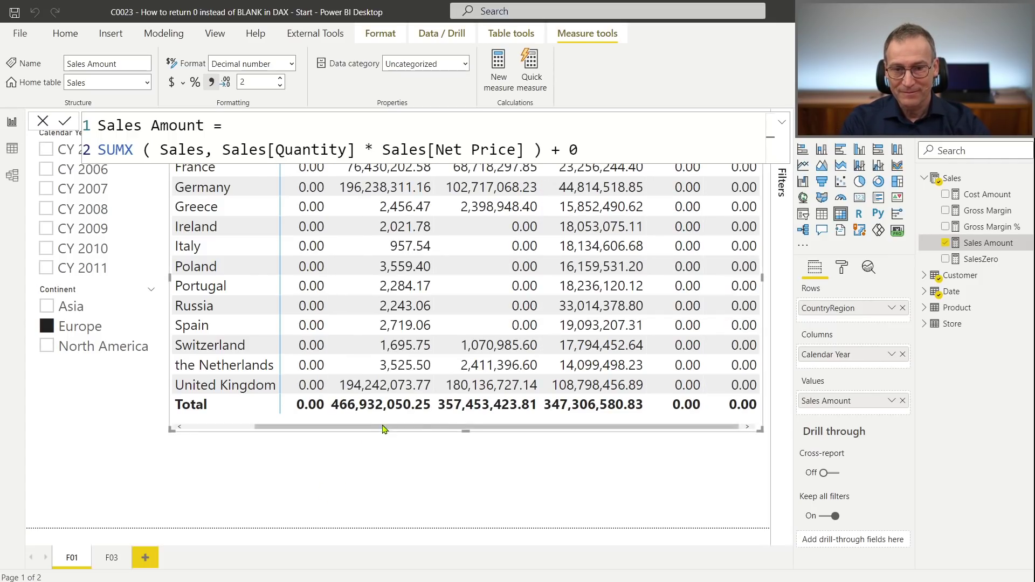
Make the sales matrix taller and examine its values across all calendar years from CY 2005 to CY 2011
left_click_drag(463, 431, 467, 522)
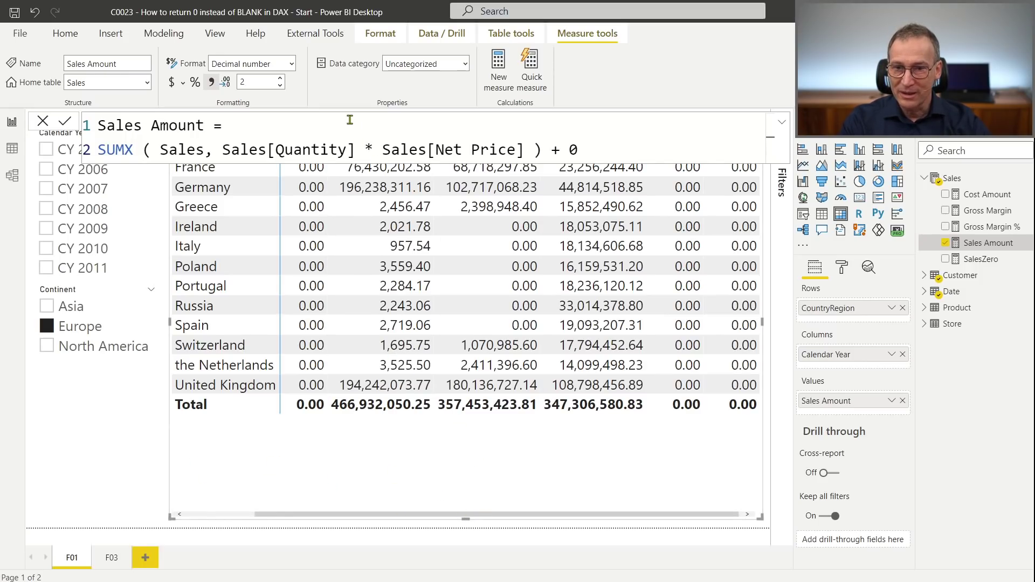
key("Escape")
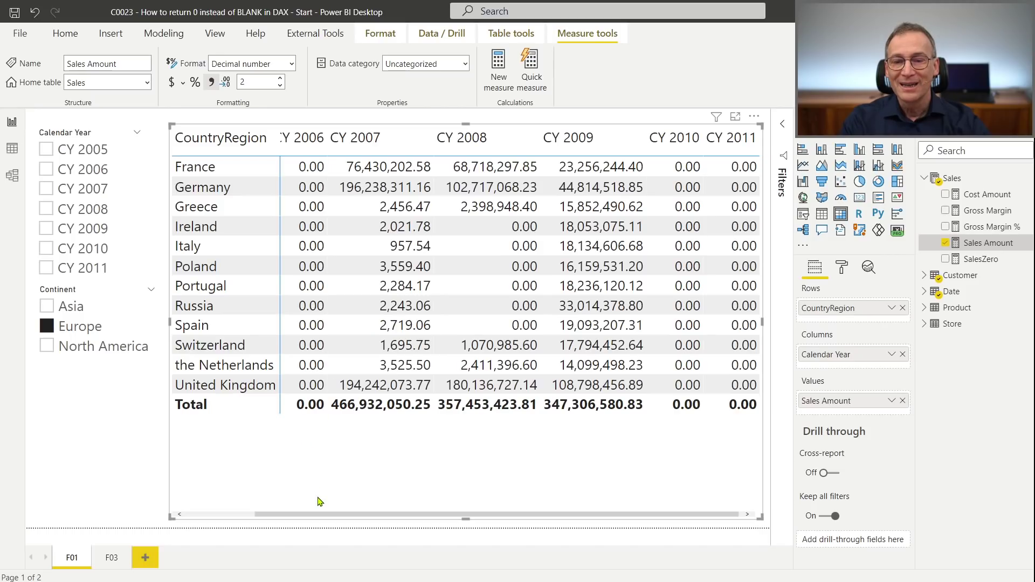
left_click_drag(322, 517, 255, 518)
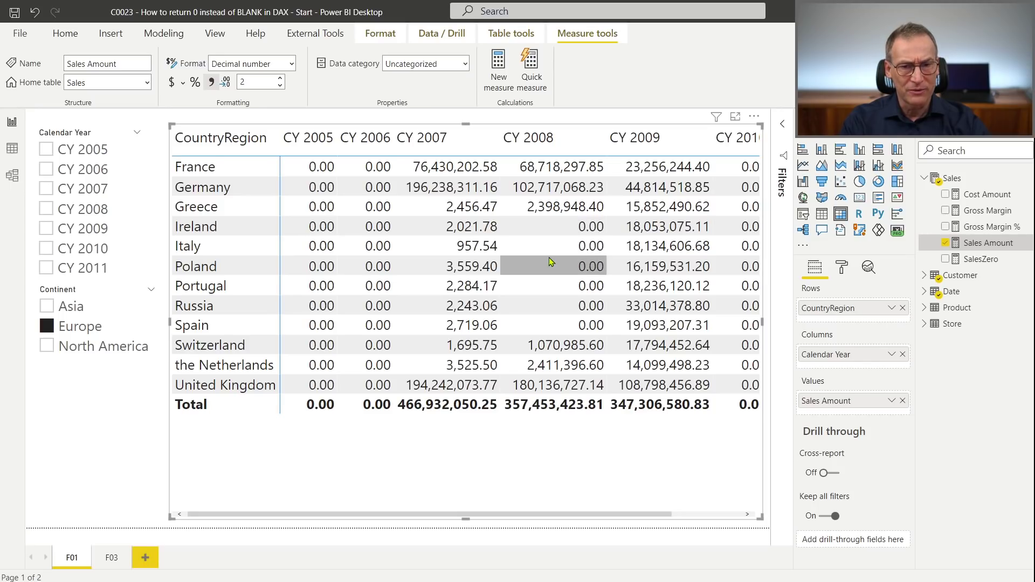
left_click_drag(473, 517, 540, 514)
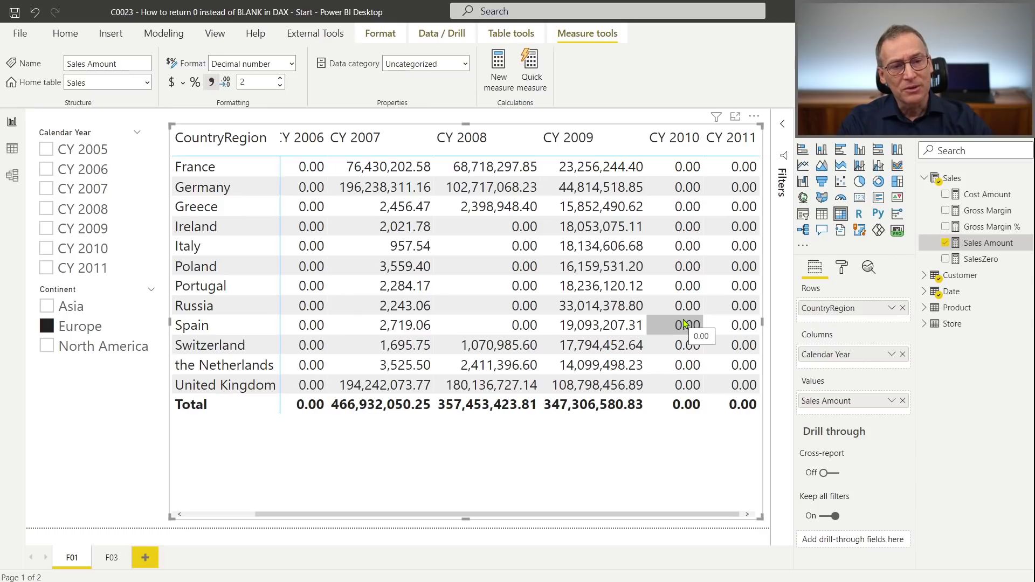
Remove the + 0 from the Sales Amount measure so it is only SUMX ( Sales, Sales[Quantity] * Sales[Net Price] )
left_click(990, 226)
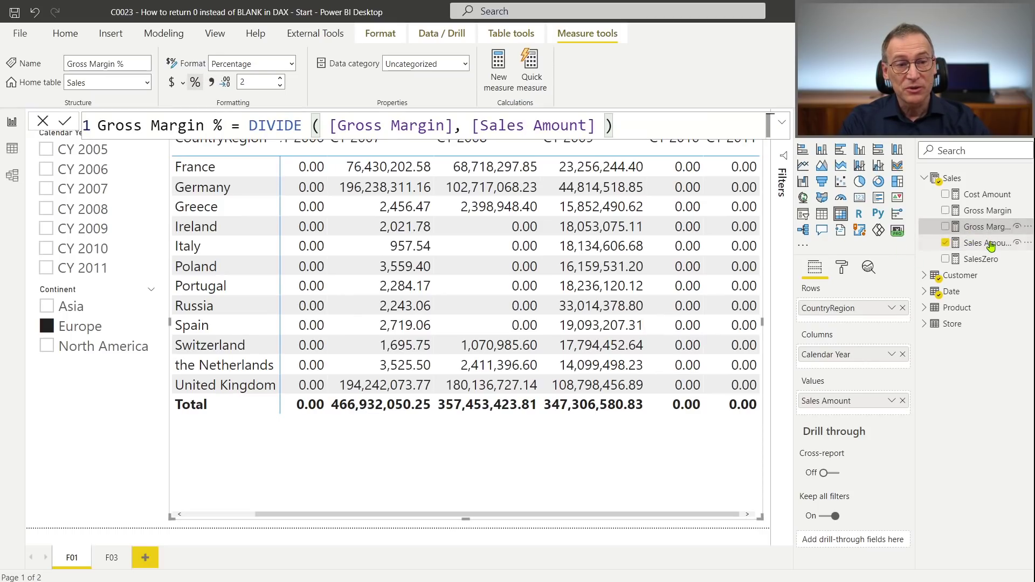
left_click(988, 242)
left_click_drag(547, 150, 612, 152)
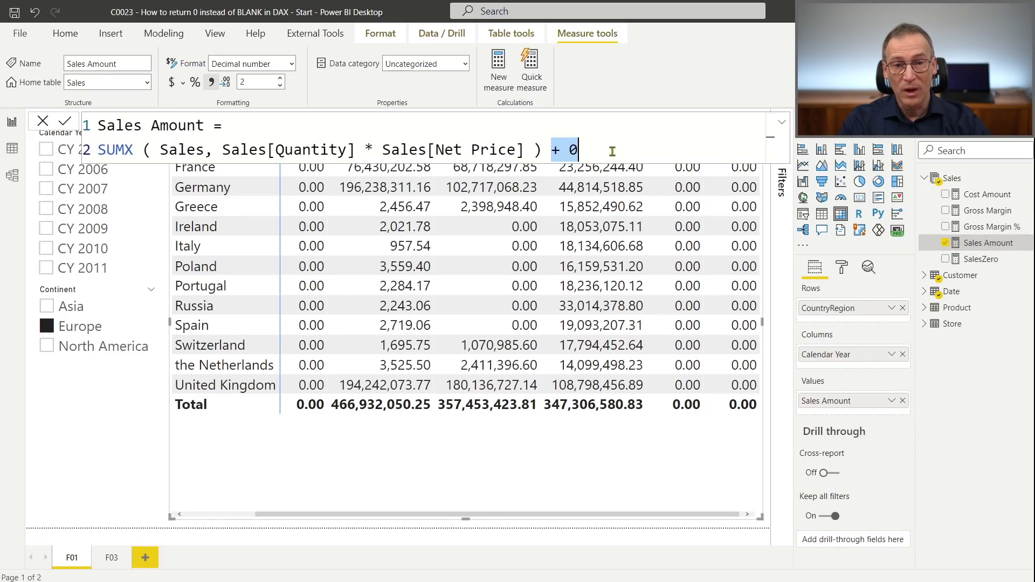
key("BackSpace")
key("BackSpace")
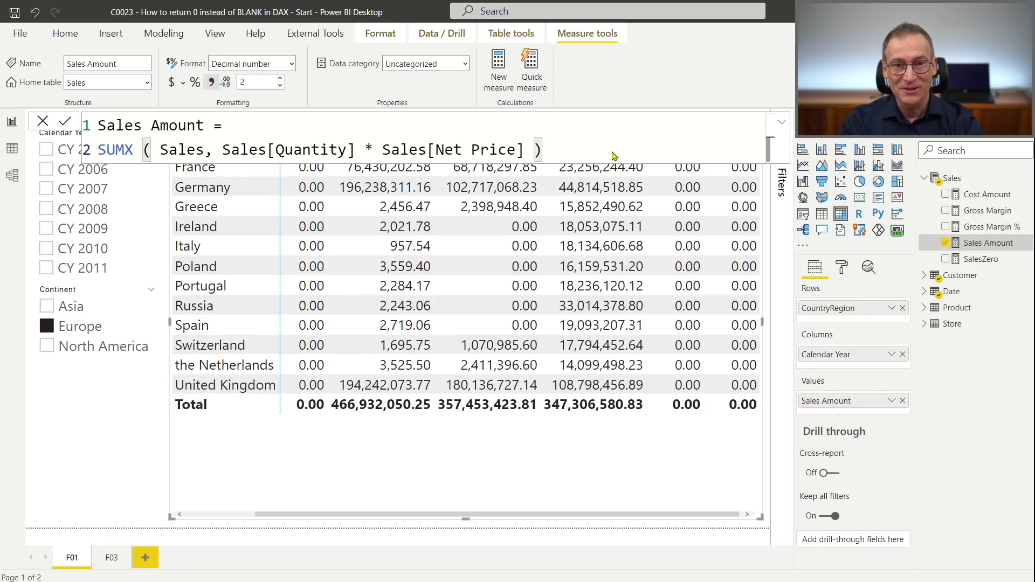
key("Return")
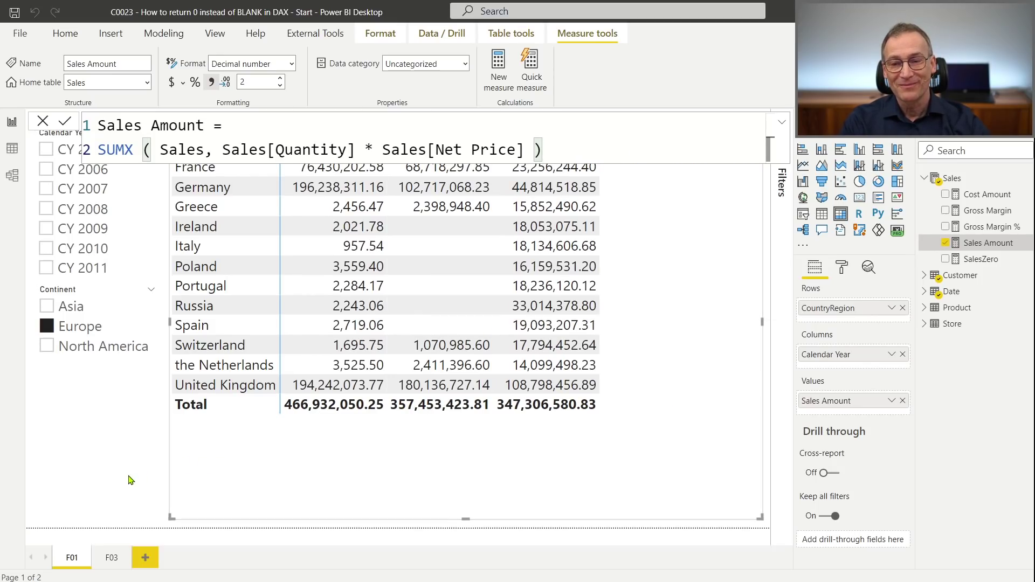
left_click(130, 479)
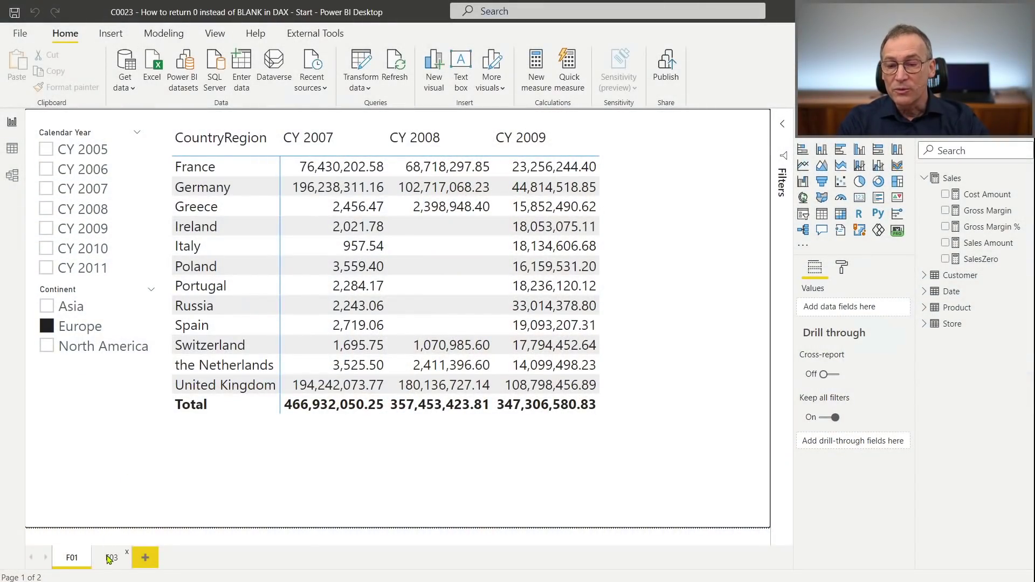
On report page F03, start a new measure named SalesWithZero in the Sales table
left_click(109, 558)
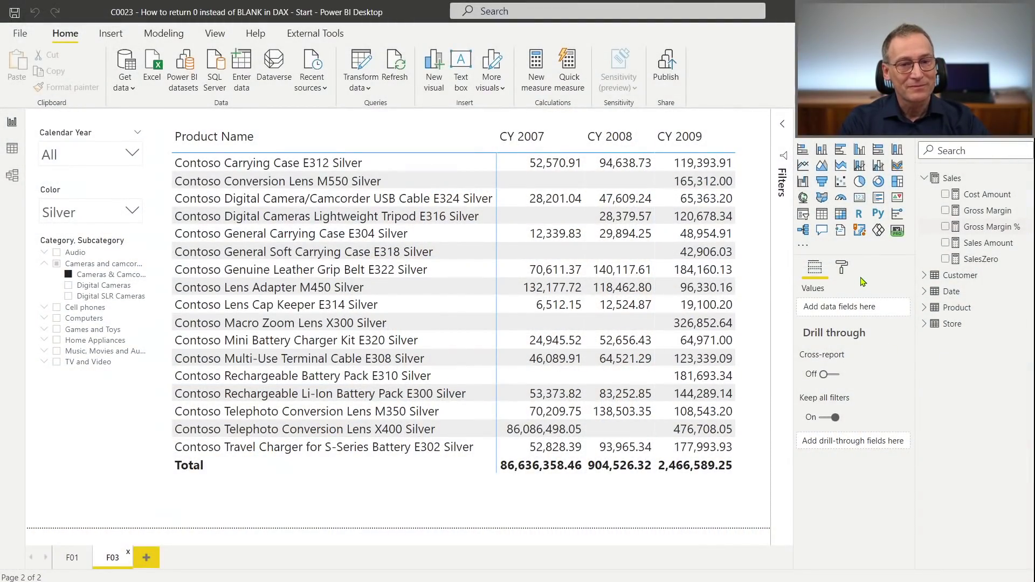
right_click(976, 180)
left_click(897, 196)
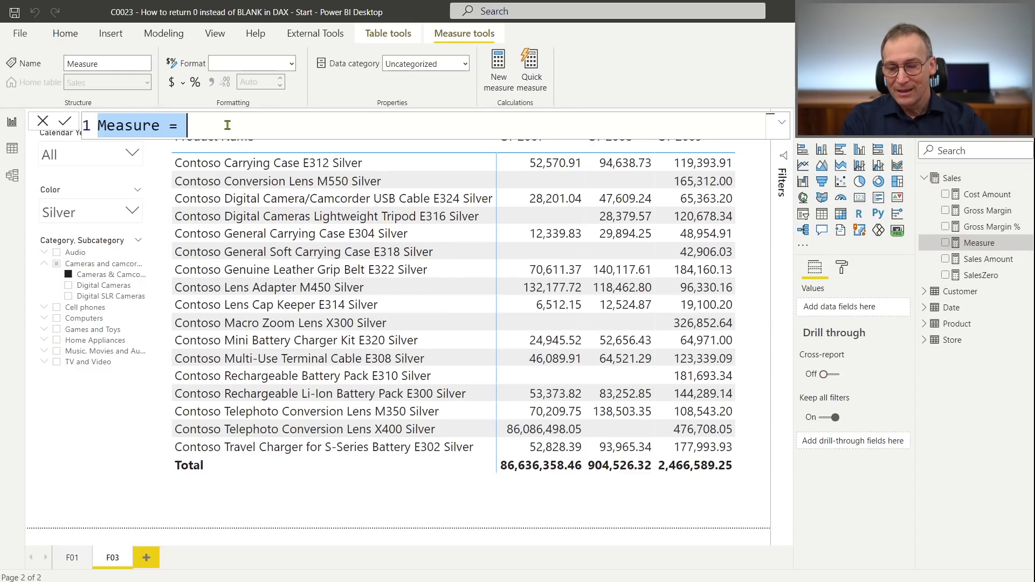
type("SalesWithZero")
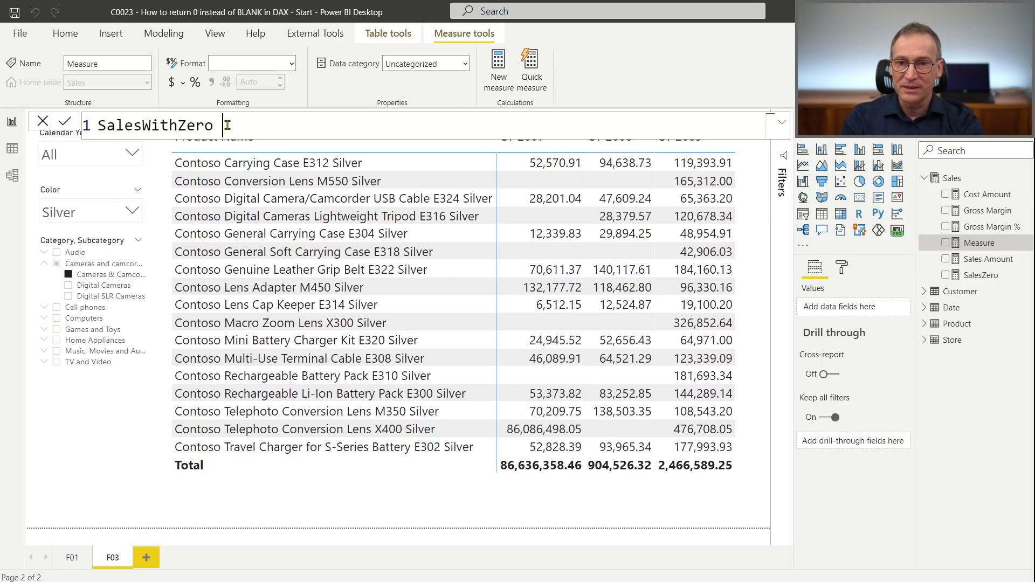
type(" =")
key("shift+Return")
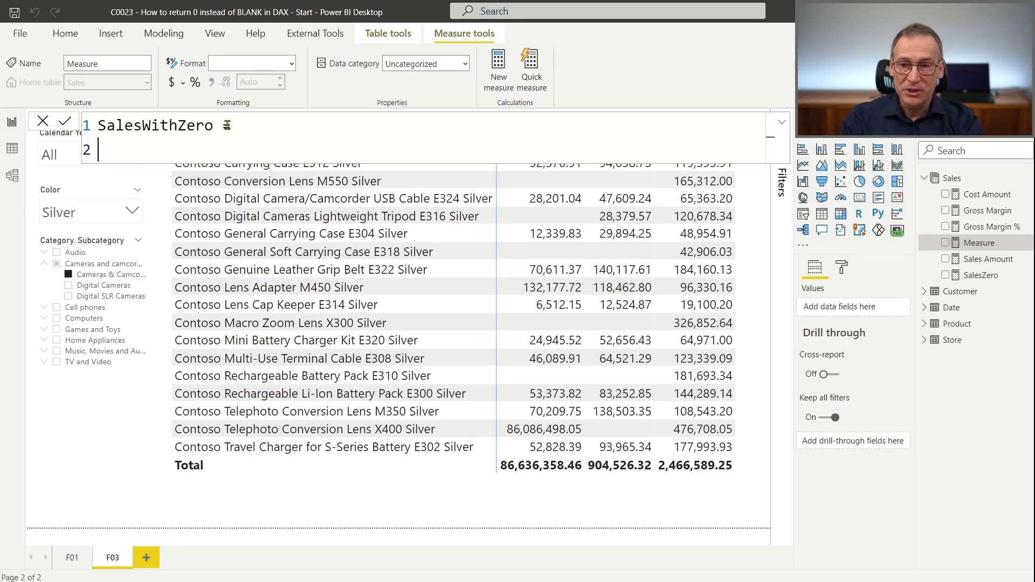
Declare a variable FirstDateWithSales that uses CALCULATE on MIN ( Sales[Order Date] )
type("VAR FirstDateWithSales =")
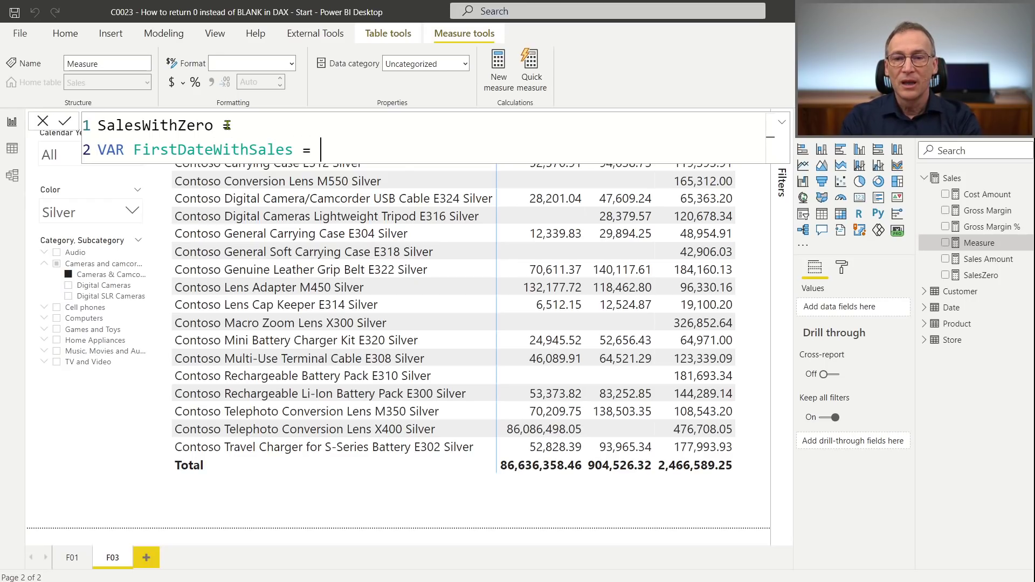
type("CALCULA")
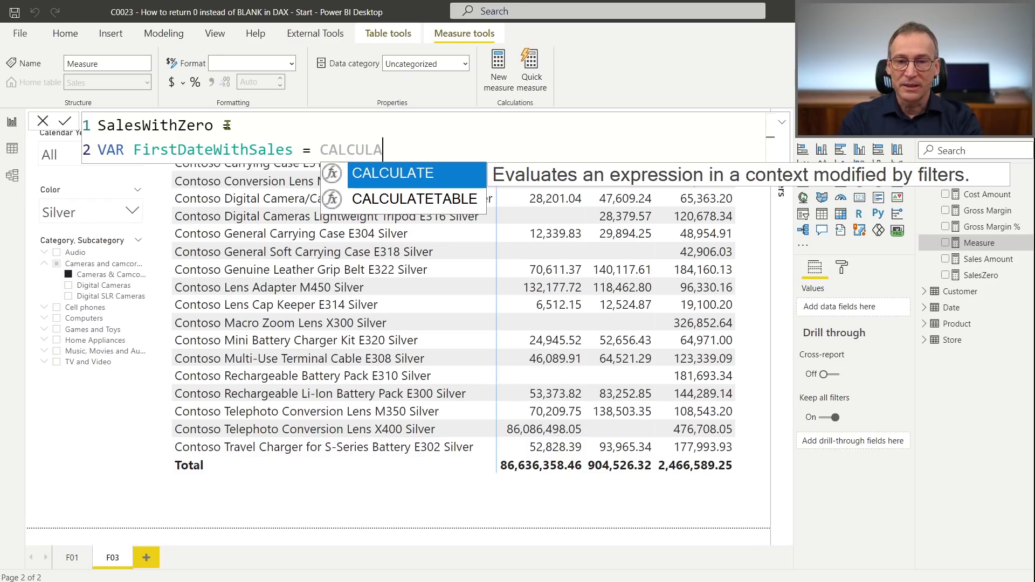
type("TE ( MIN (")
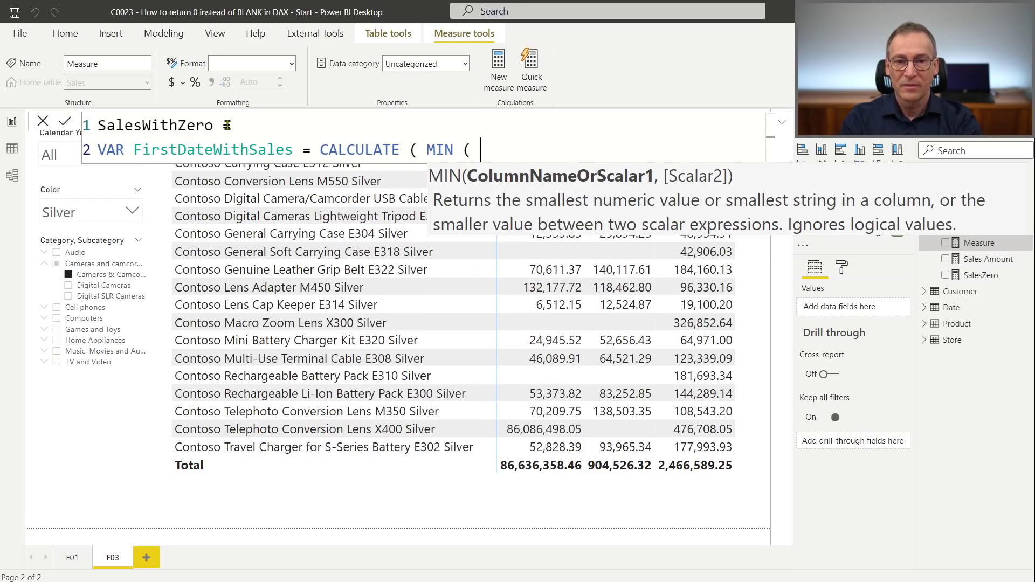
type(" Sales[O")
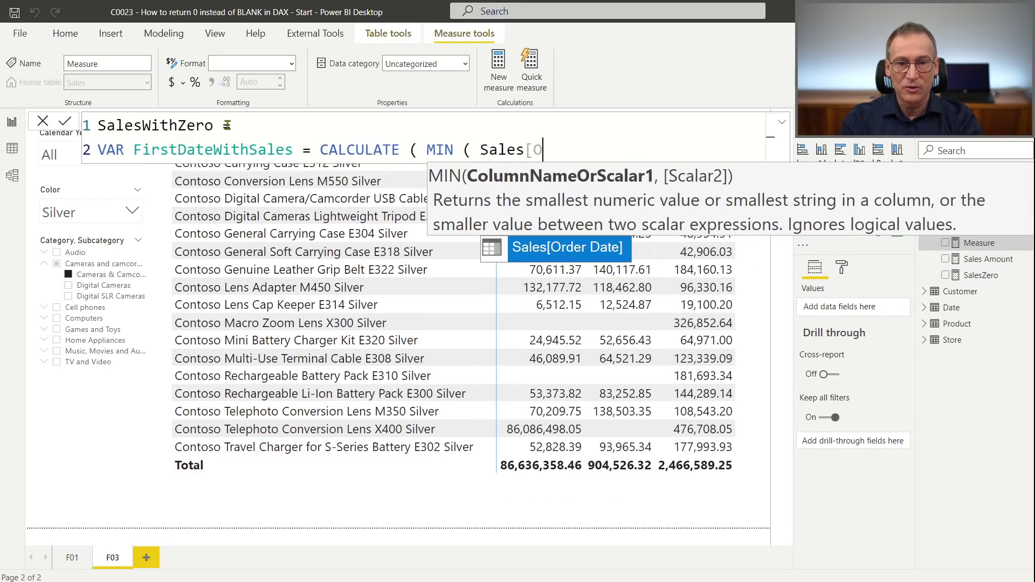
key("Tab")
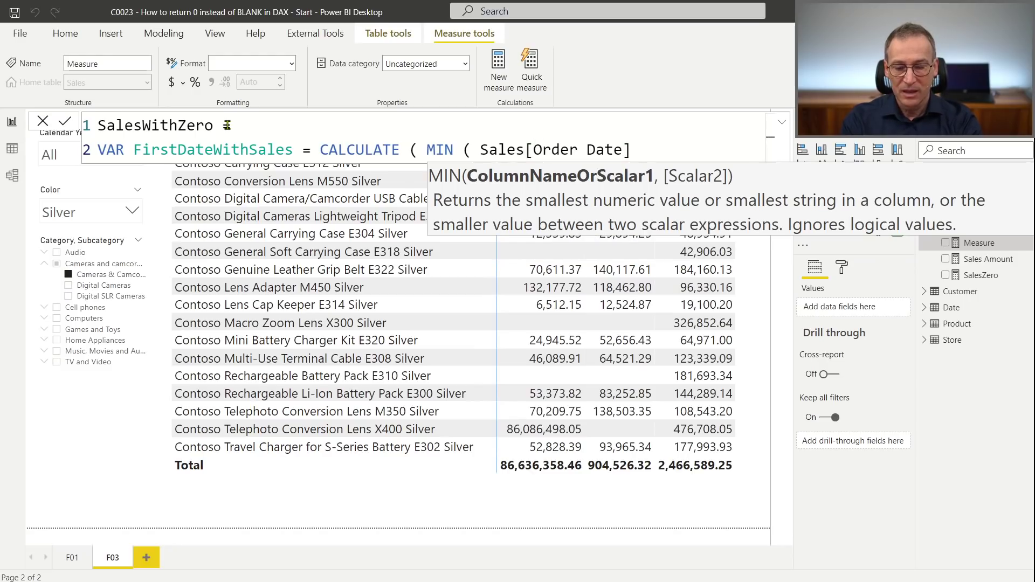
type(")")
Split CALCULATE and its MIN argument onto separate indented lines, and add a comma and new line for a filter argument
key("Home")
key("ctrl+Right")
key("ctrl+Right")
key("ctrl+Right")
key("shift+Return")
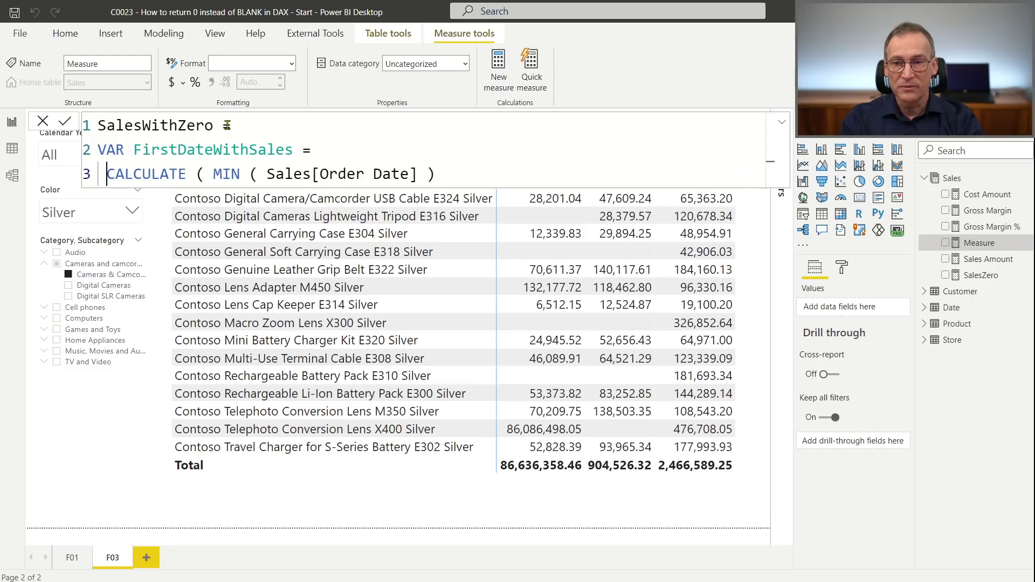
key("Return")
key("End")
type(",")
key("Return")
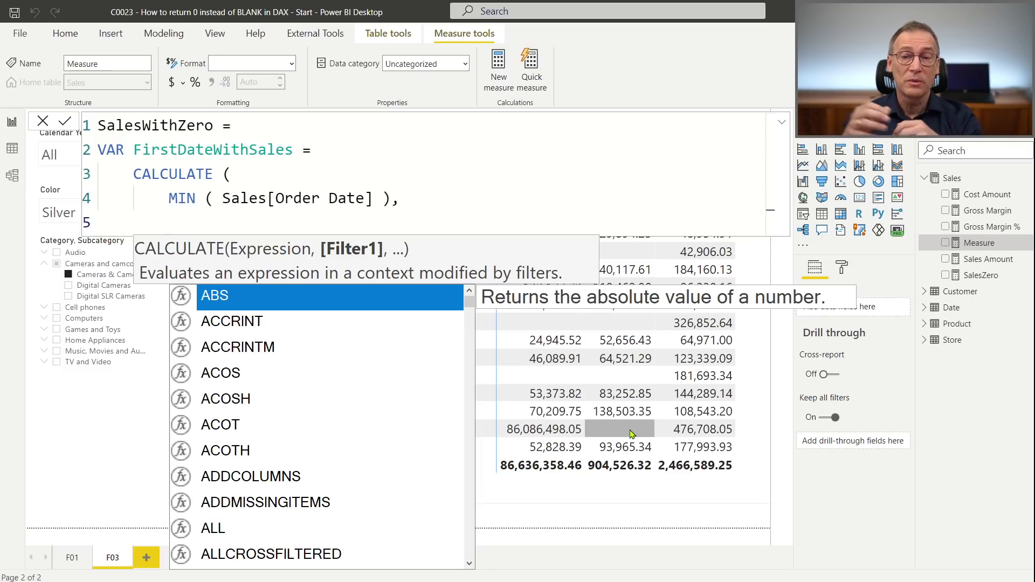
Add ALLEXCEPT ( Sales, 'Product' ) as the filter argument and close the CALCULATE expression
type("ALLE")
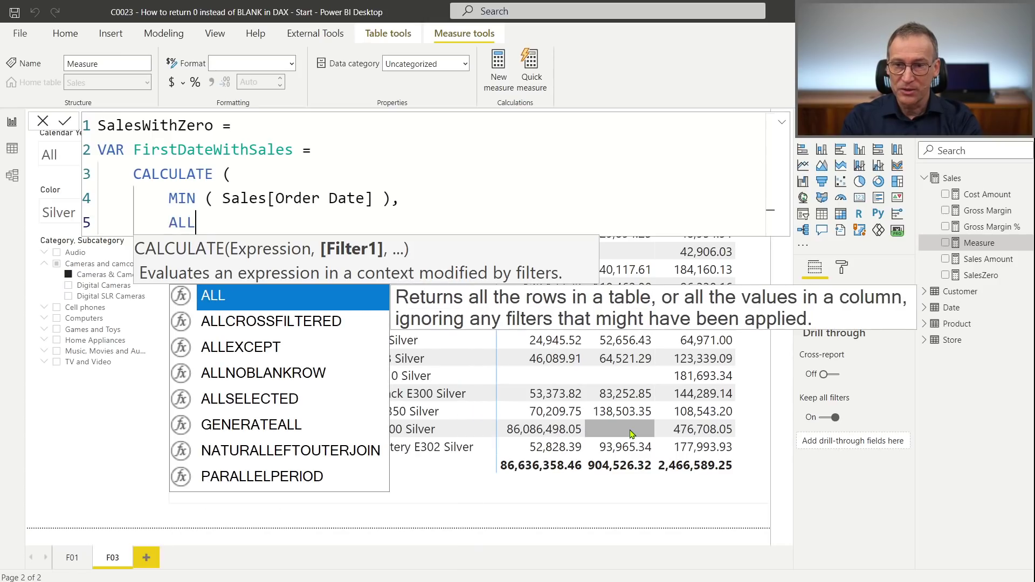
key("Tab")
type("( Sales, Pro")
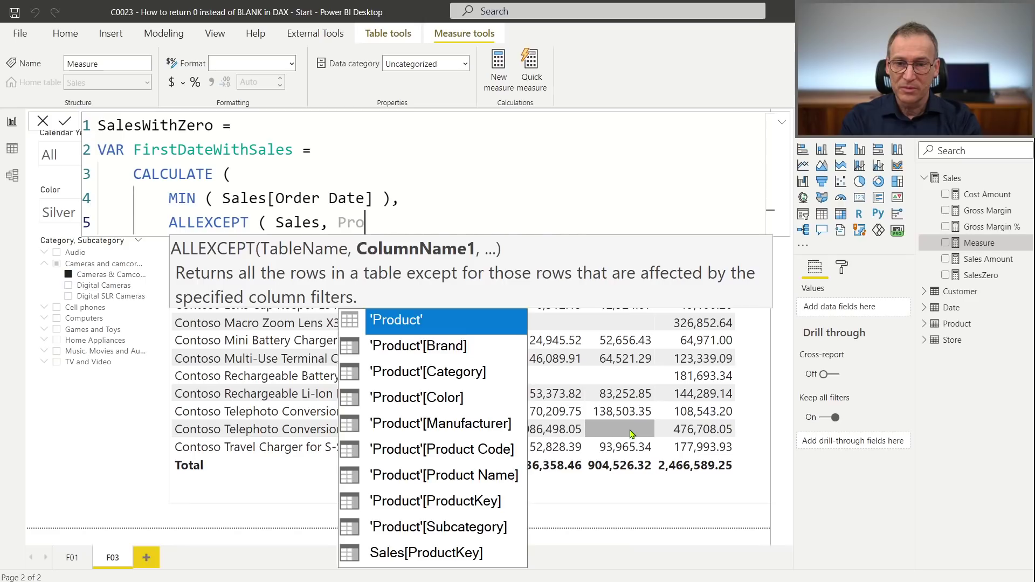
key("Tab")
type(")")
key("Return")
type(")")
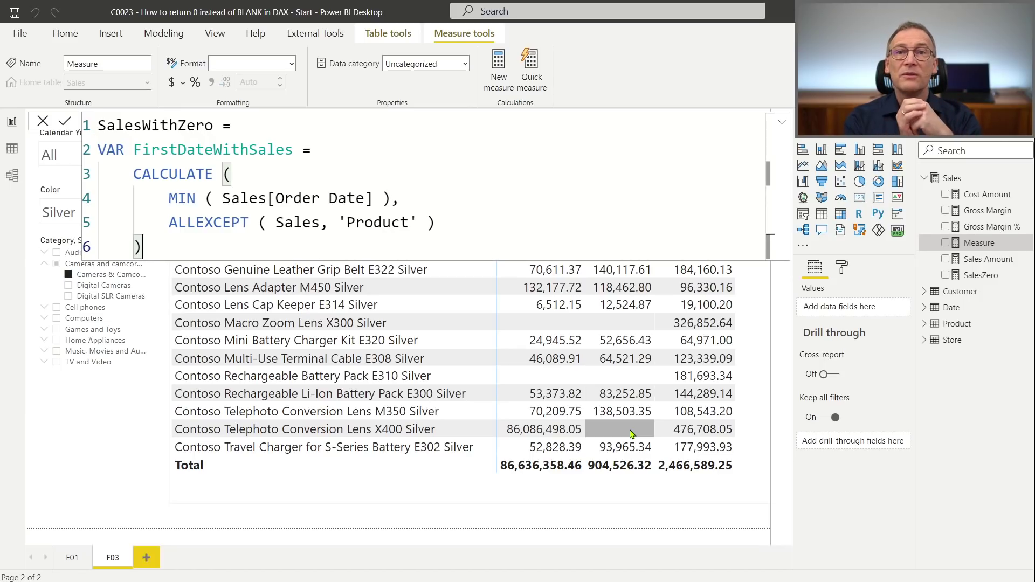
Add a RETURN section that outputs FirstDateWithSales on an indented line, and commit the SalesWithZero measure
key("Return")
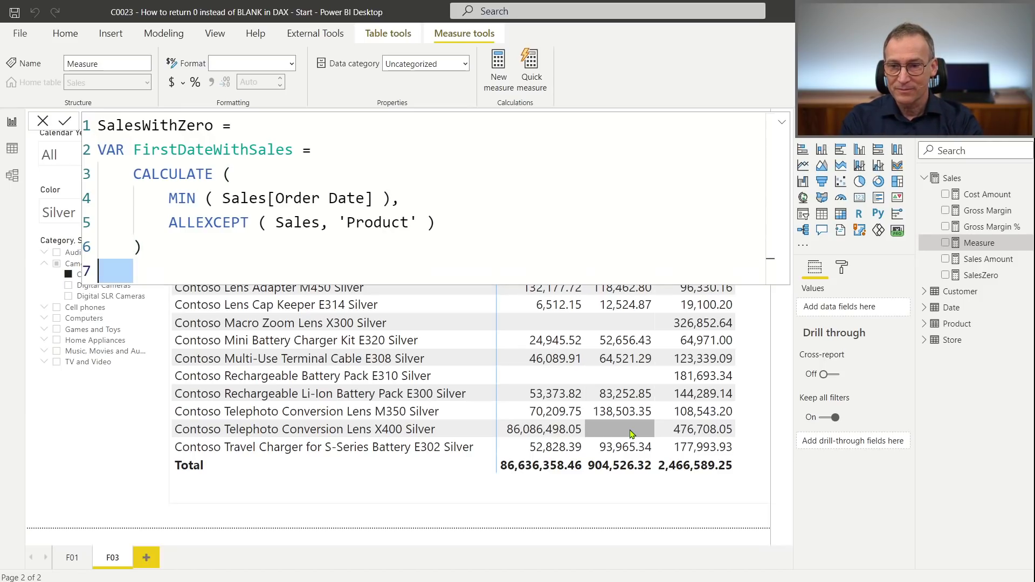
key("BackSpace")
type("RETURN")
key("ctrl+Home")
key("Down")
key("ctrl+Right")
key("shift+End")
key("shift+Left")
key("shift+Left")
key("shift+Left")
key("ctrl+c")
key("ctrl+End")
key("Return")
key("ctrl+v")
key("Home")
key("Tab")
key("Up")
key("End")
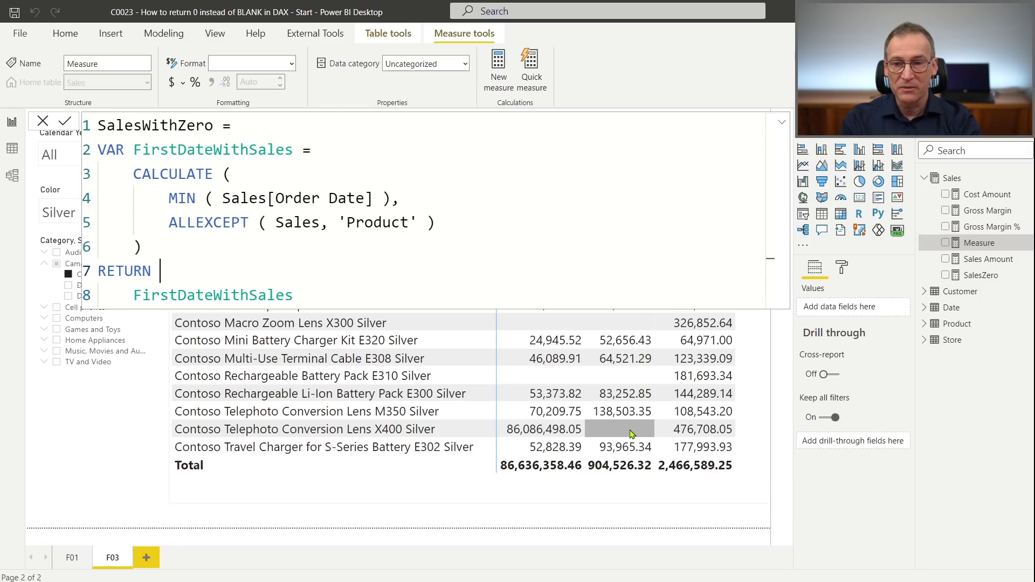
key("Return")
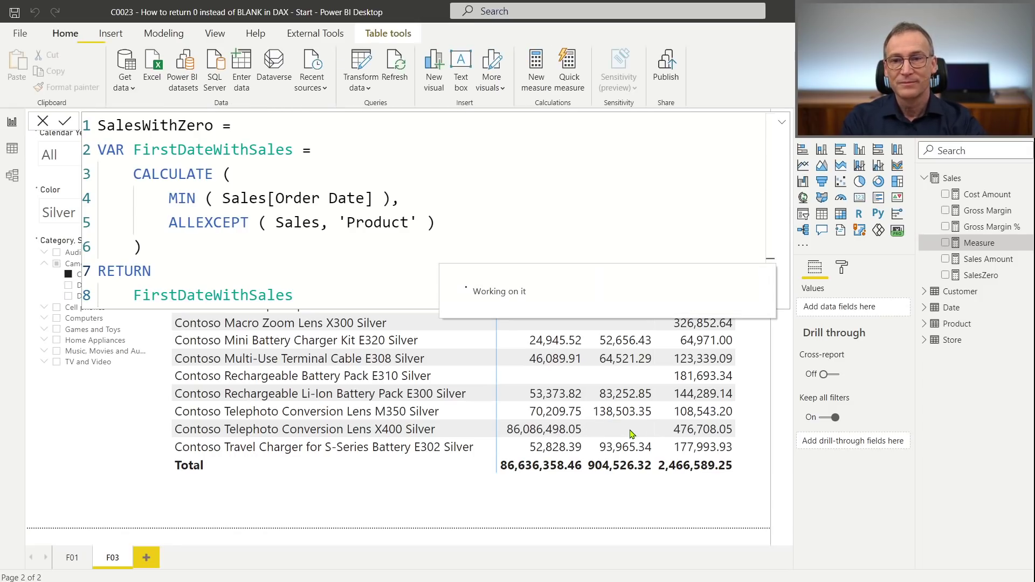
Replace Sales Amount with SalesWithZero as the value shown in the product matrix
left_click(548, 214)
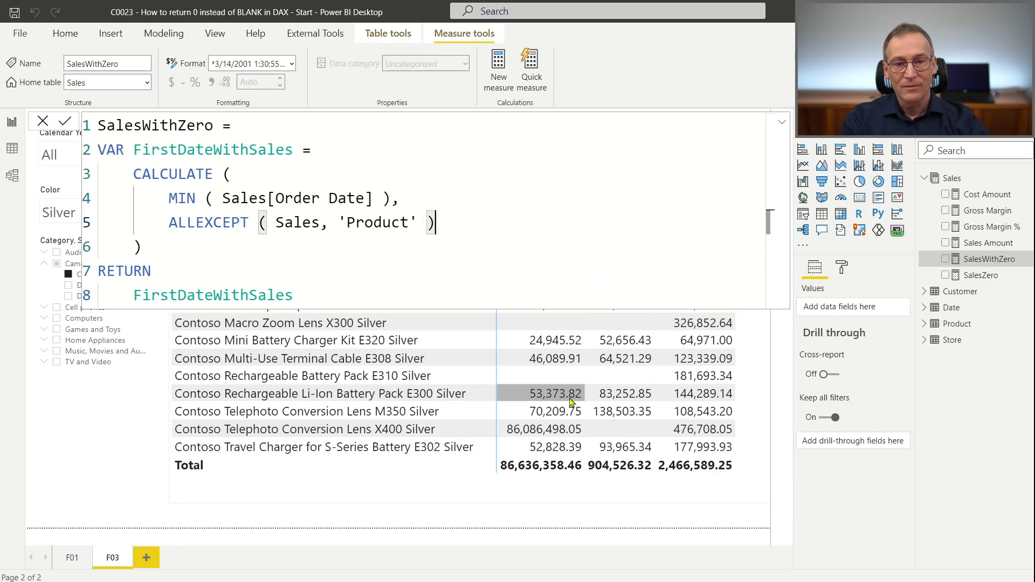
left_click(576, 327)
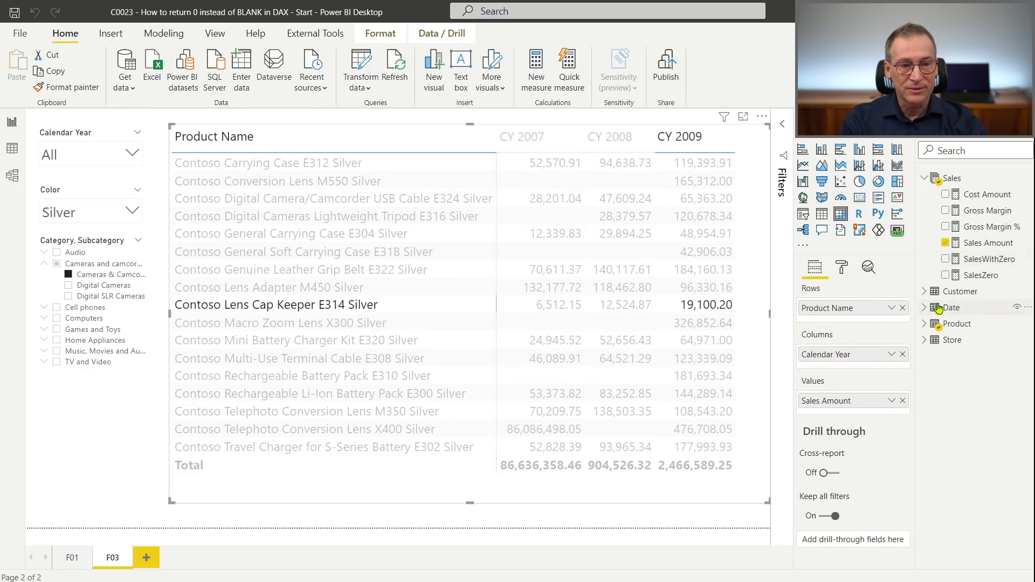
left_click(945, 242)
left_click(944, 259)
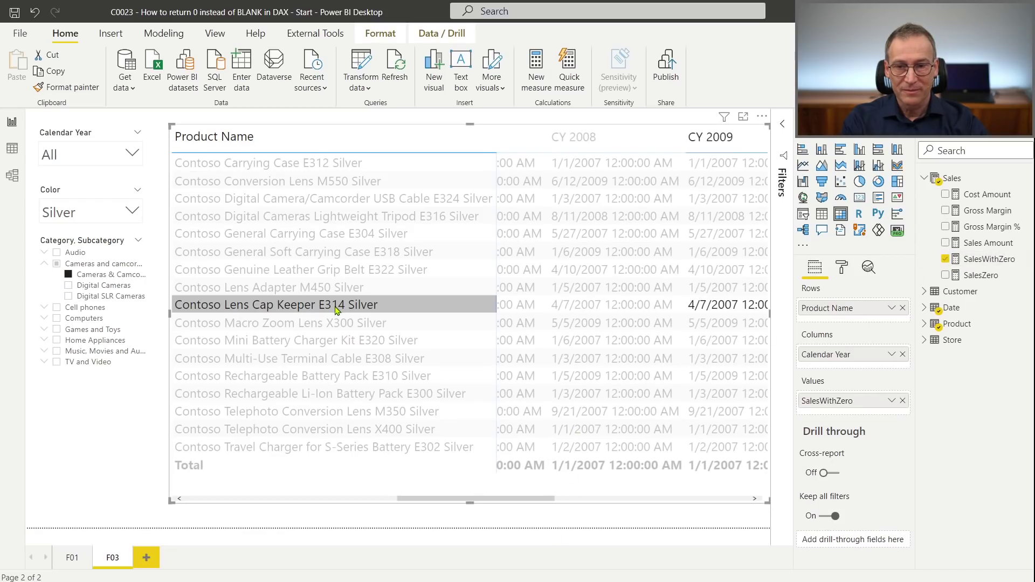
Reopen the SalesWithZero formula and start a LastDateEver variable on a new line after the FirstDateWithSales expression
left_click(462, 303)
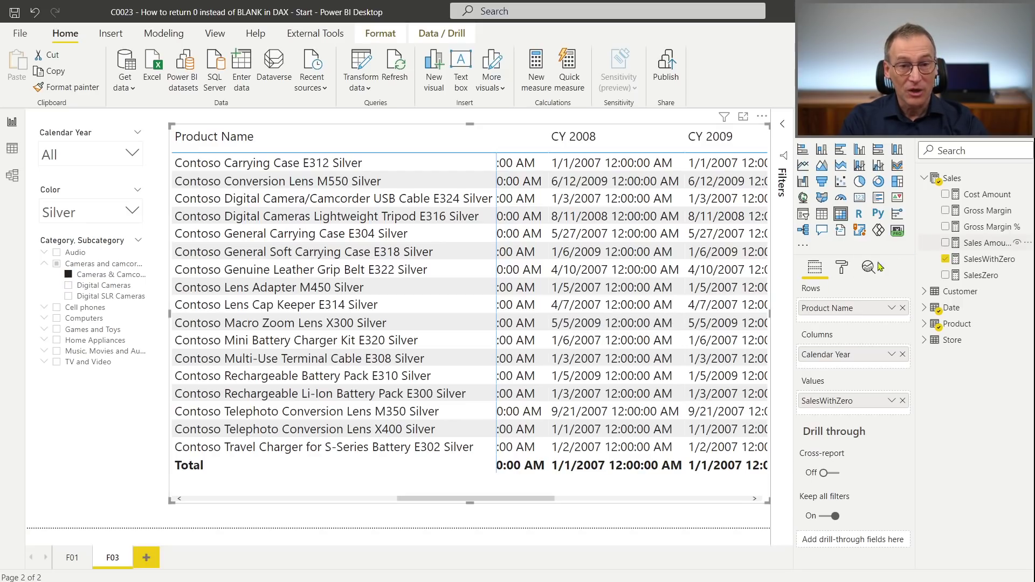
left_click(984, 259)
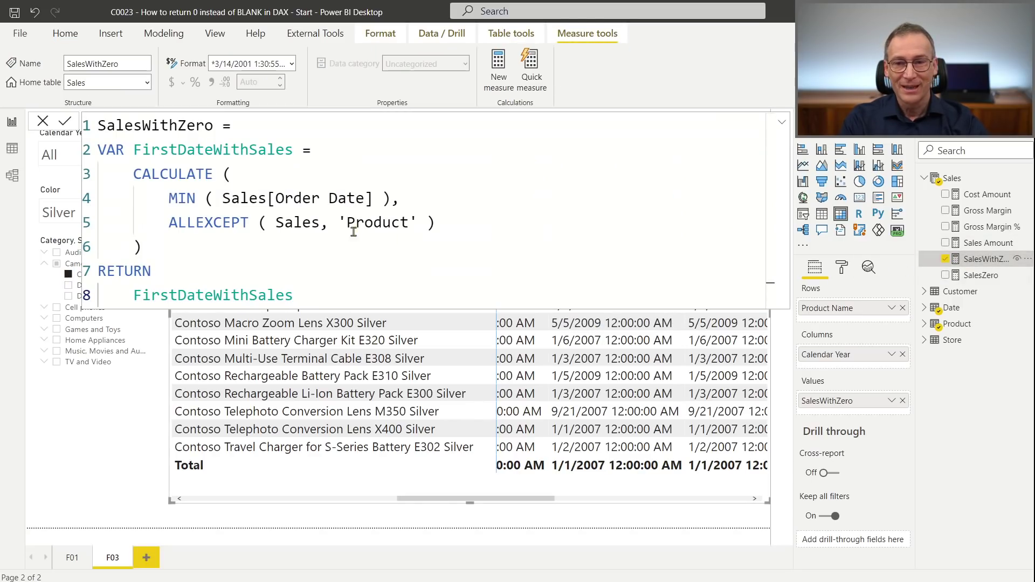
left_click(256, 238)
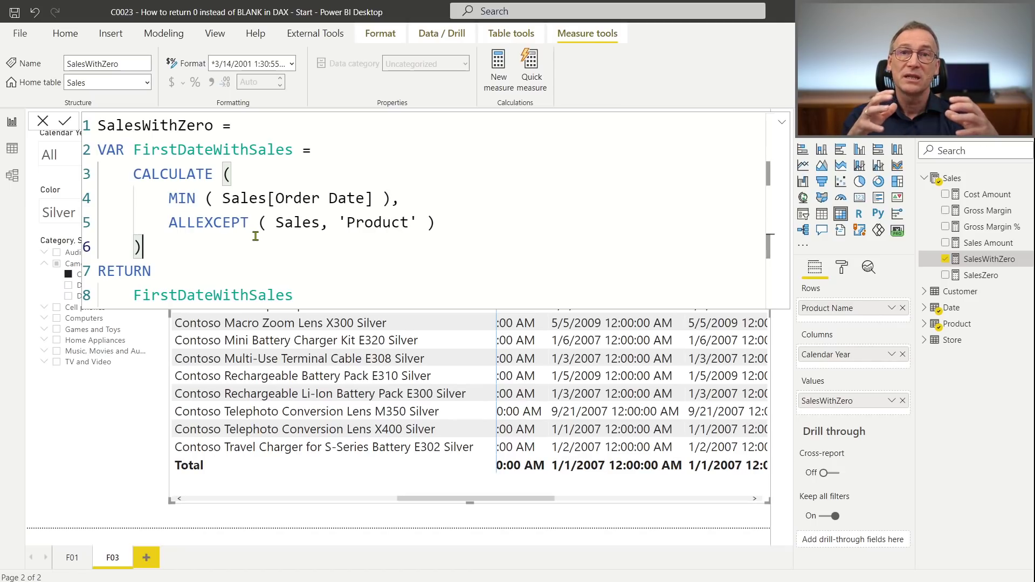
key("Return")
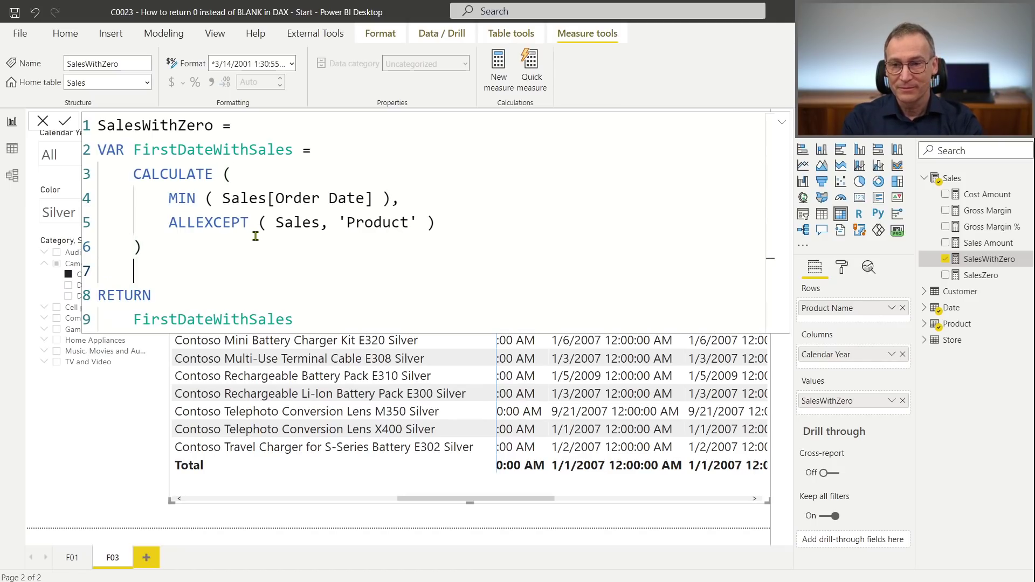
type("VAR LastDateEver")
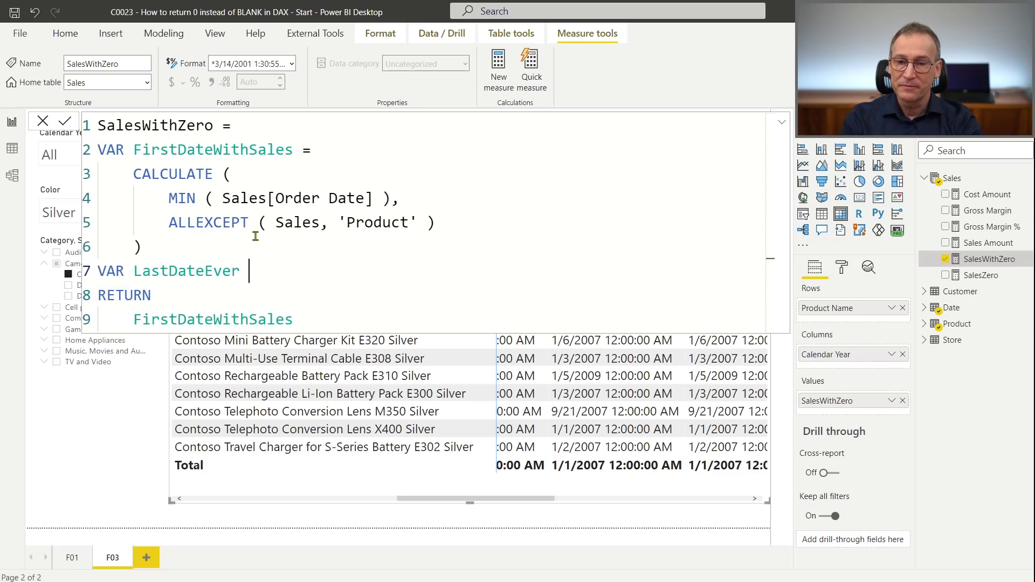
Assign LastDateEver a copy of the FirstDateWithSales CALCULATE block, placed below its name and equals sign
key("Up")
key("Up")
key("Up")
key("Up")
key("Home")
key("Home")
key("shift+Down")
key("shift+Down")
key("shift+Down")
key("shift+Down")
key("ctrl+c")
key("Down")
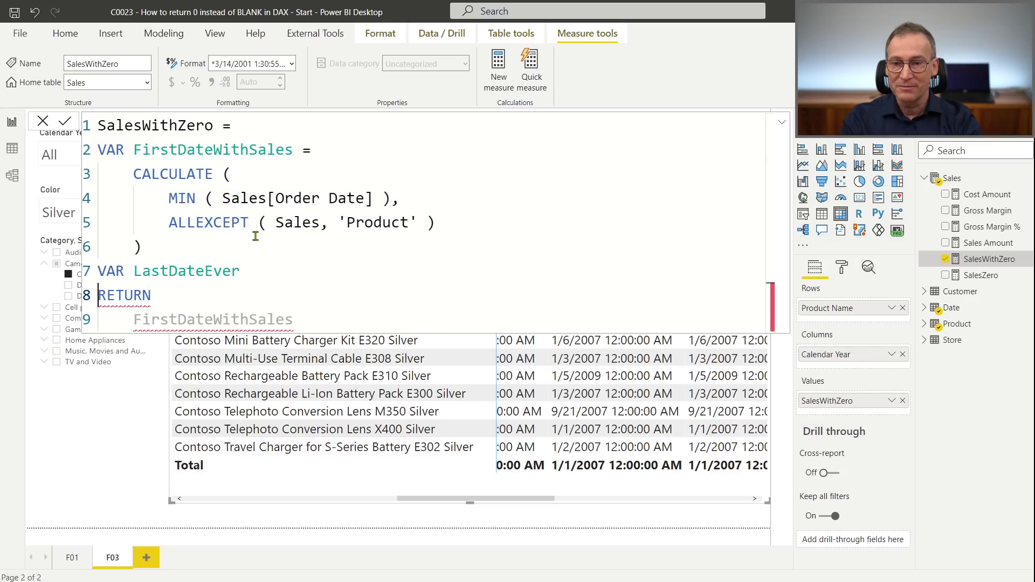
key("ctrl+v")
key("Up")
key("Up")
key("Up")
key("Up")
key("Up")
key("End")
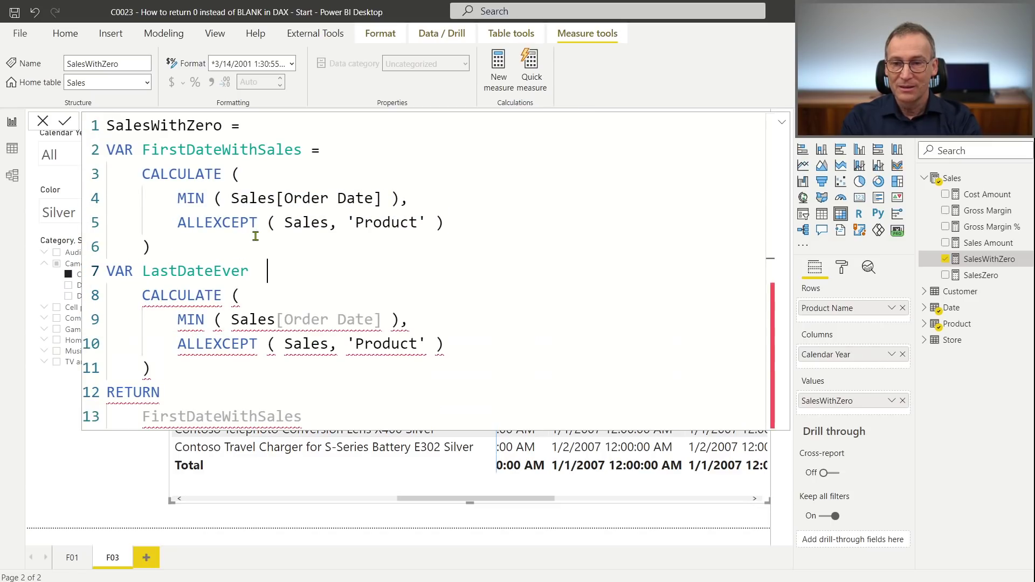
type("=")
Change MIN to MAX in the LastDateEver CALCULATE block
key("Down")
key("Down")
key("Home")
key("shift+Right")
key("shift+Right")
key("shift+Right")
type("MA")
key("Tab")
Replace the ALLEXCEPT filter in the LastDateEver block with REMOVEFILTERS ()
key("Down")
key("Home")
key("shift+End")
key("shift+Left")
key("shift+Right")
type("REMOVE")
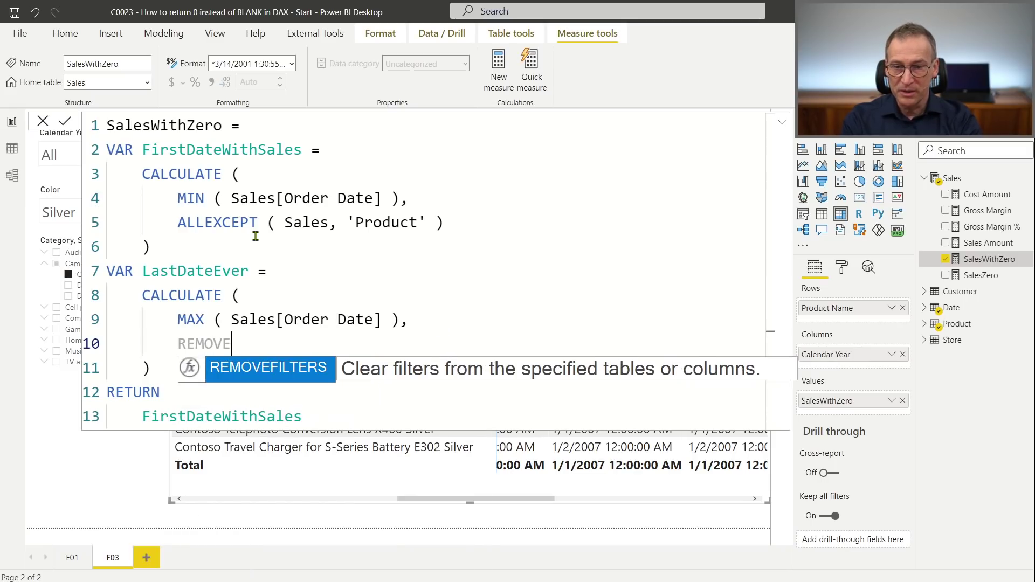
key("Tab")
type("()")
key("Left")
key("Left")
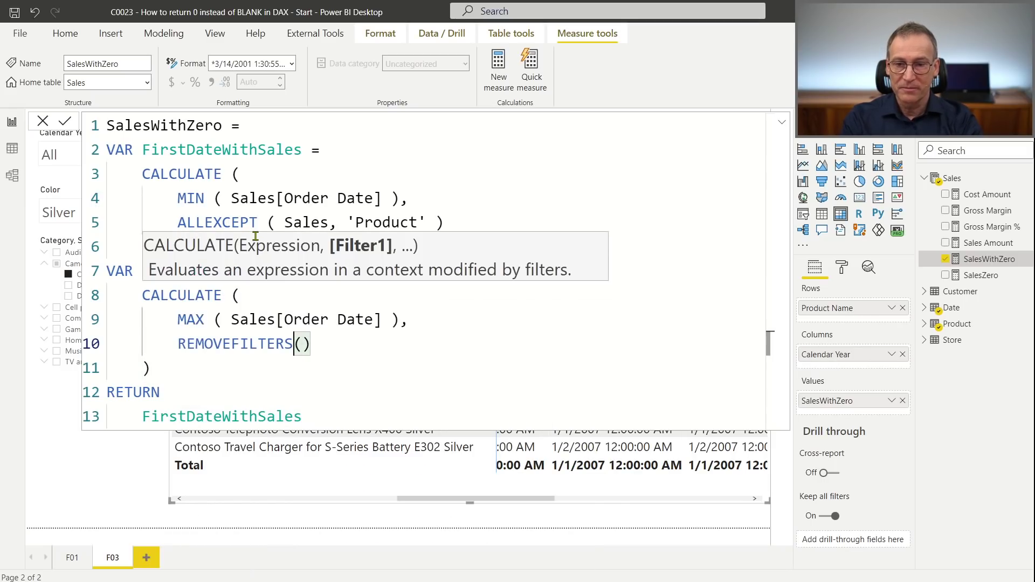
Make the measure return LastDateEver, commit it, and check the dates in the product matrix
key("ctrl+End")
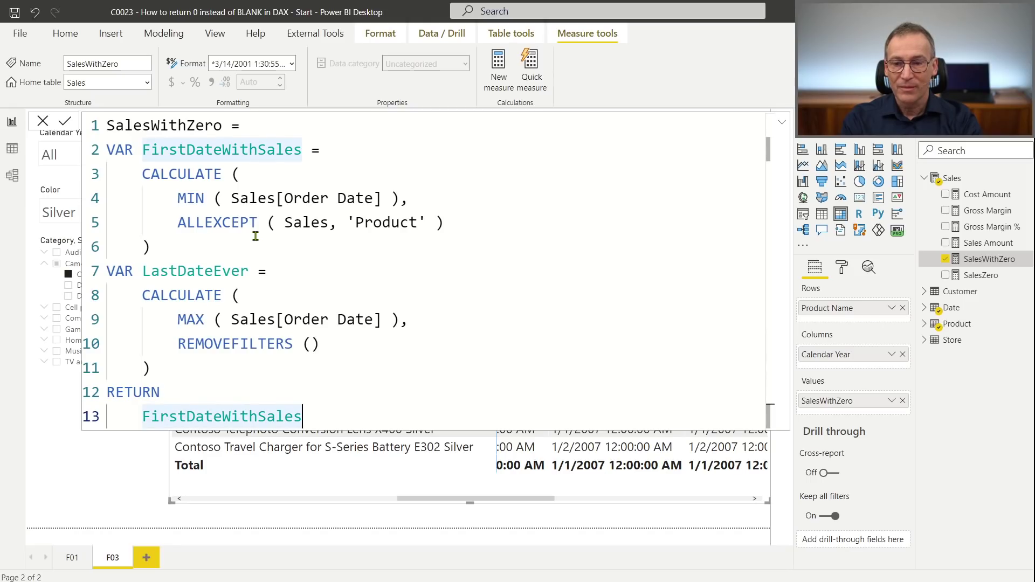
key("shift+Home")
type("LastDate")
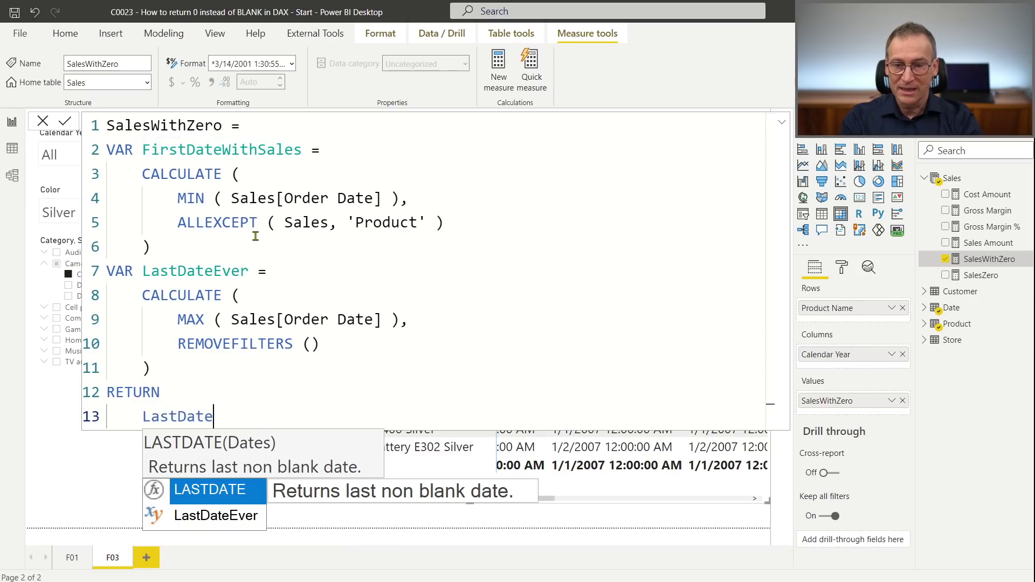
key("Down")
key("Tab")
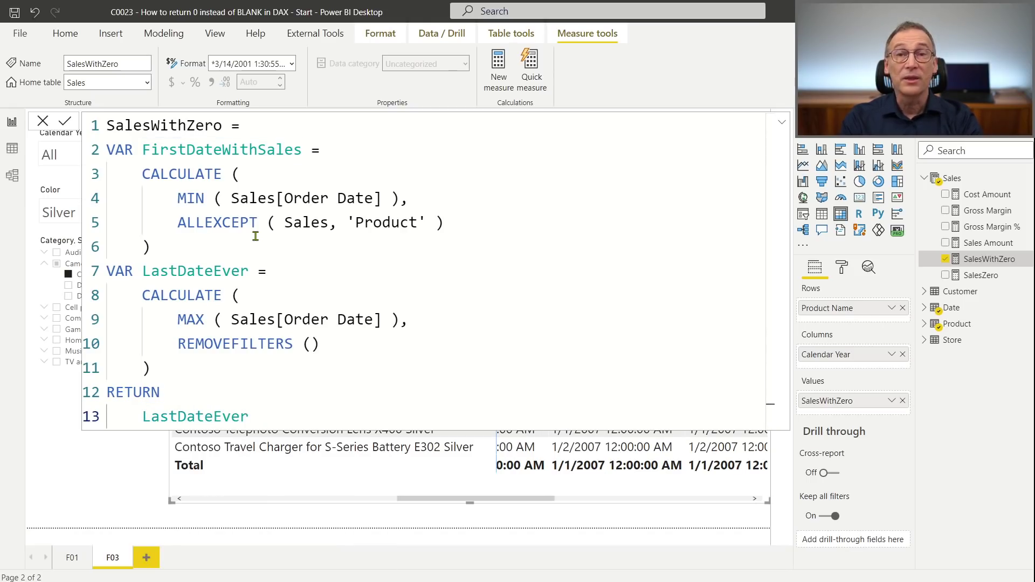
key("Return")
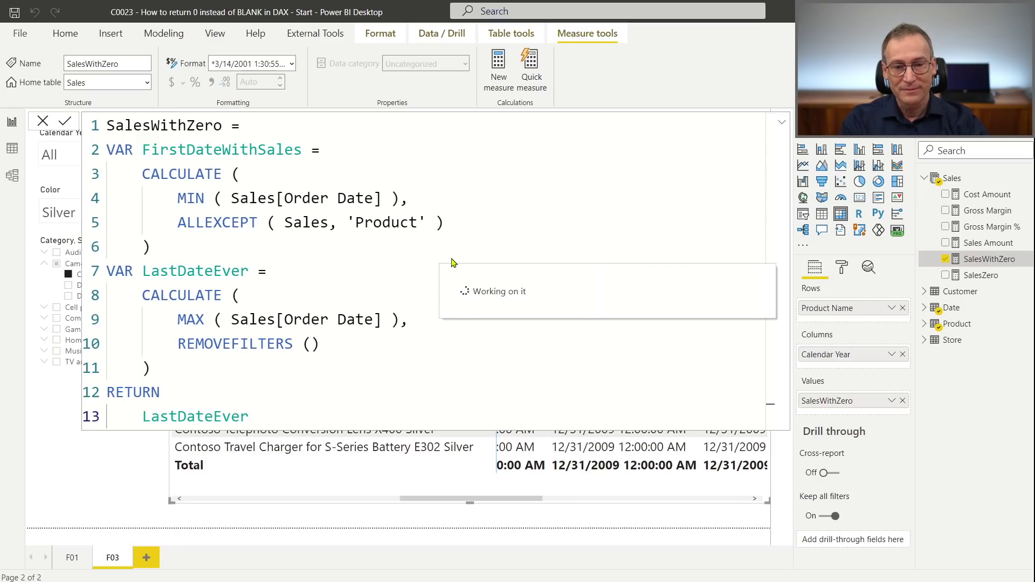
left_click(536, 493)
left_click(513, 340)
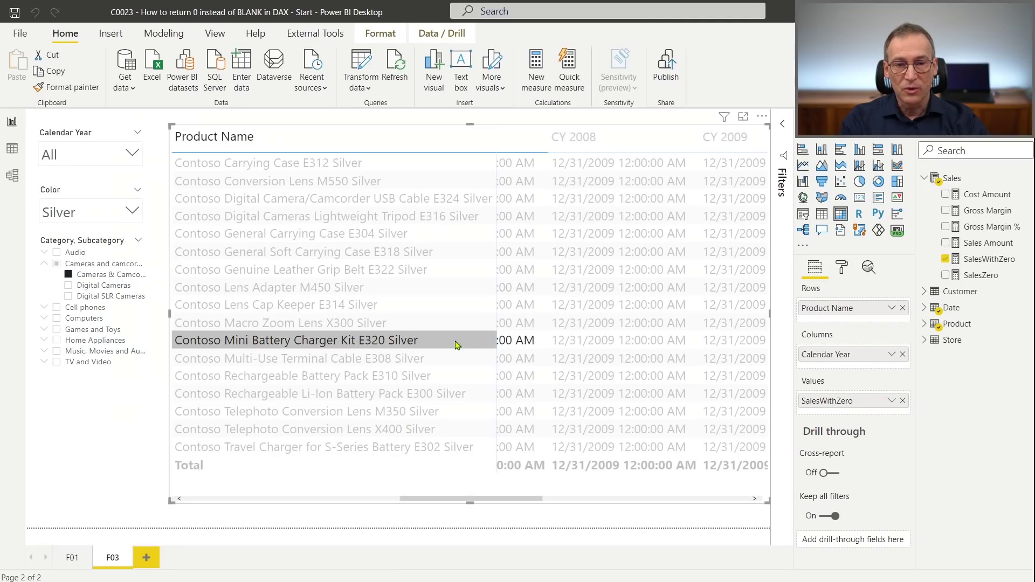
left_click(426, 334)
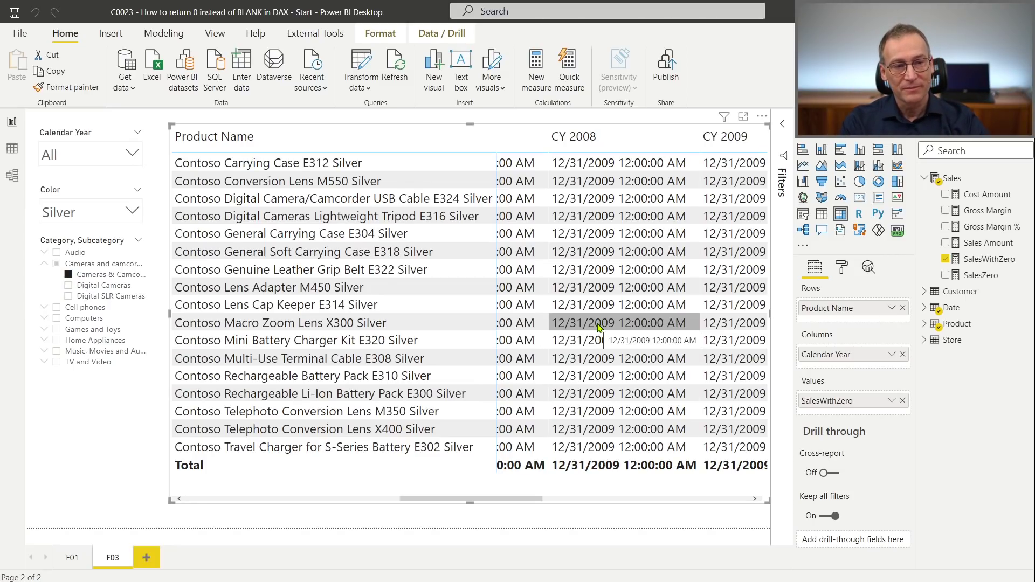
Reopen the SalesWithZero formula and add a CurrentDate variable on a new line after the LastDateEver block
left_click(983, 259)
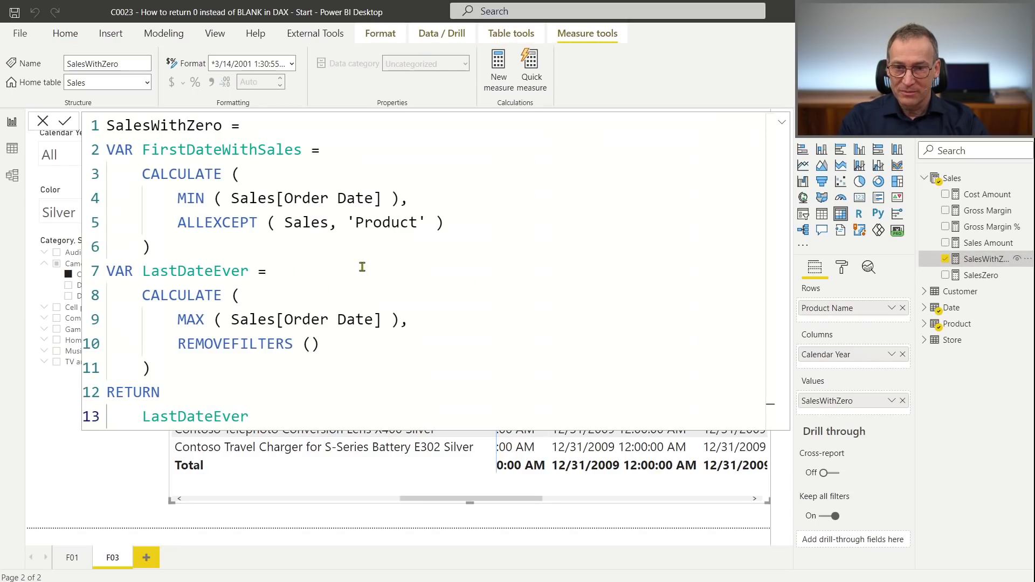
scroll(362, 267, "down", 2)
left_click(278, 335)
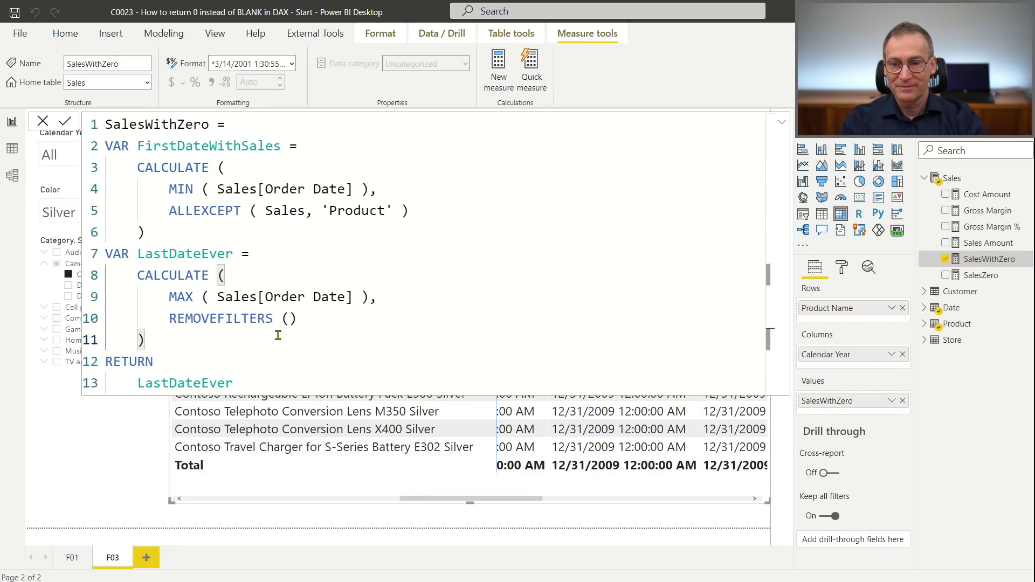
key("shift+Return")
key("shift+Home")
type("VAR CurrentDate")
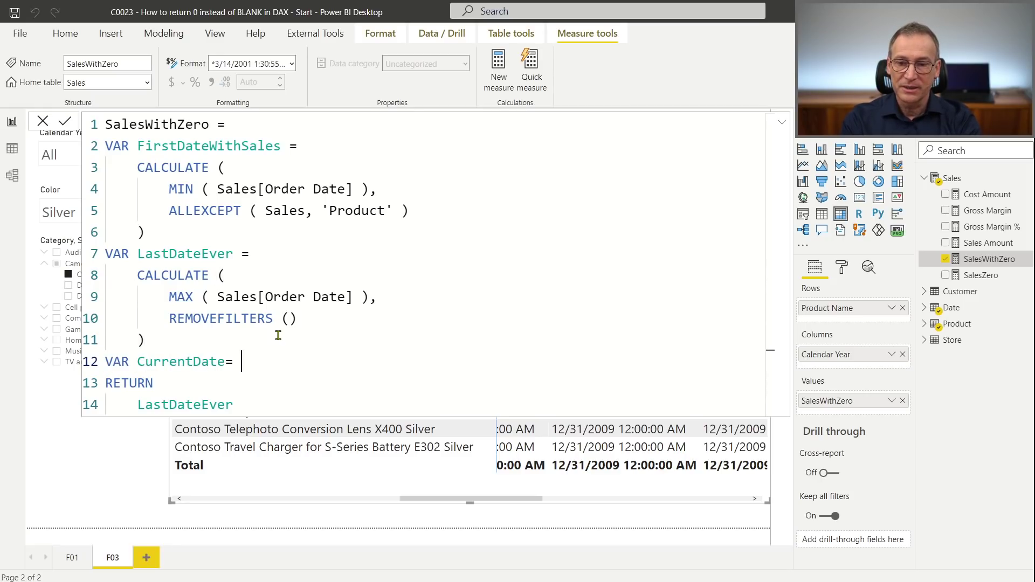
Define CurrentDate as MAX ( 'Date'[Date] )
type(" = MAX (")
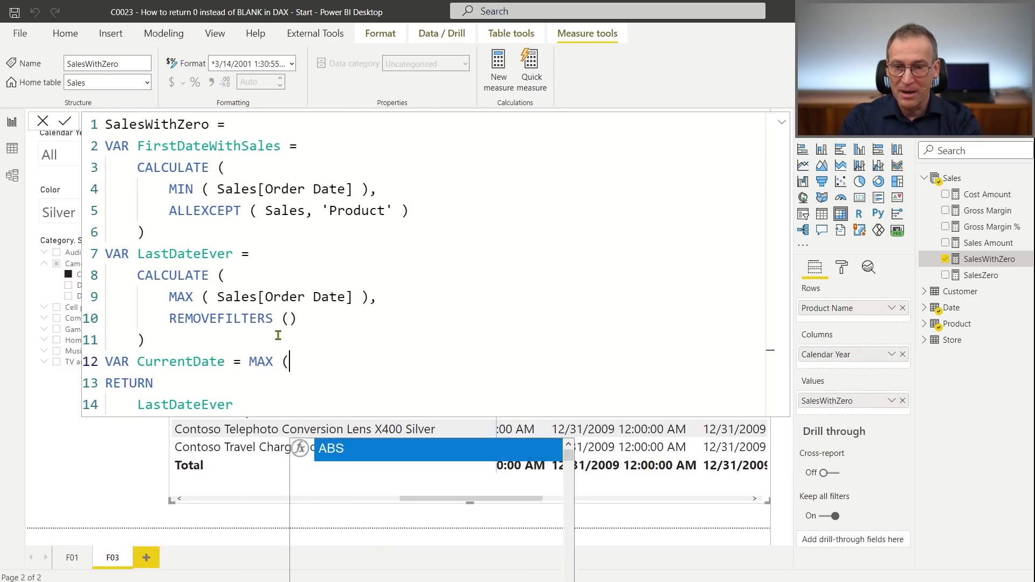
type(" 'D")
key("Down")
key("Down")
key("Down")
key("Down")
key("Down")
key("Down")
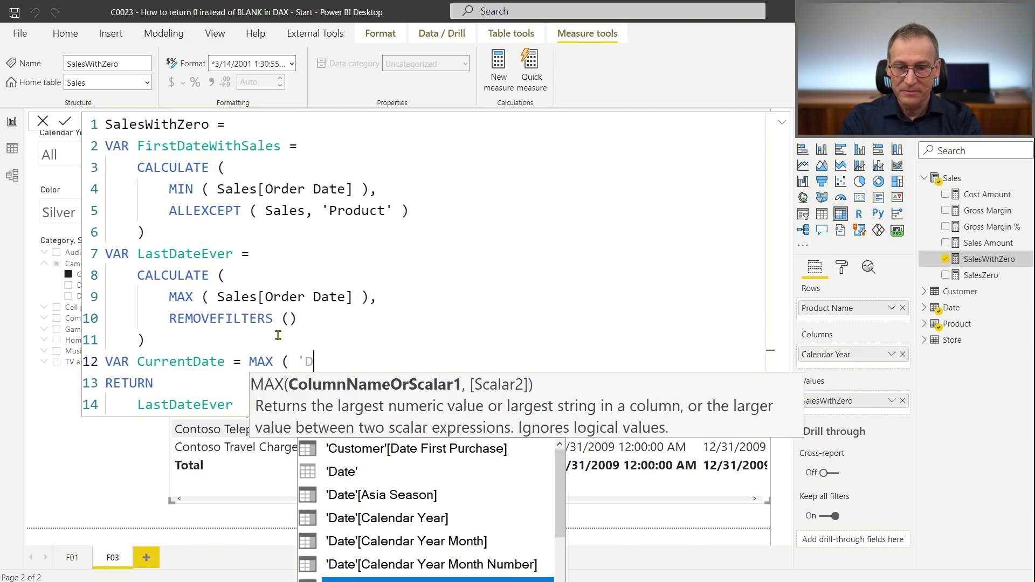
key("Tab")
type(")")
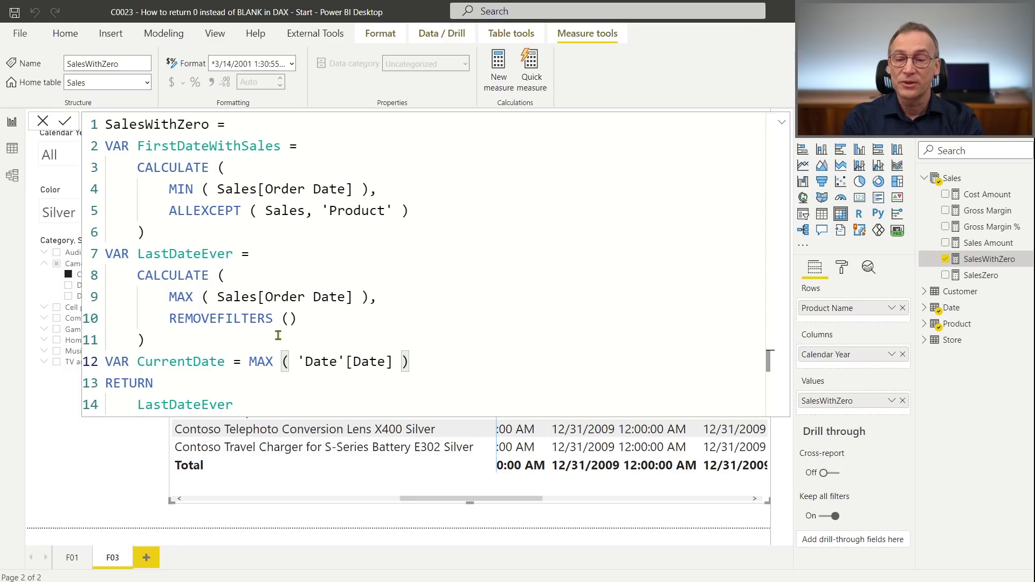
Add a ForceZero variable after CurrentDate and begin its condition with CurrentDate <=
key("shift+Return")
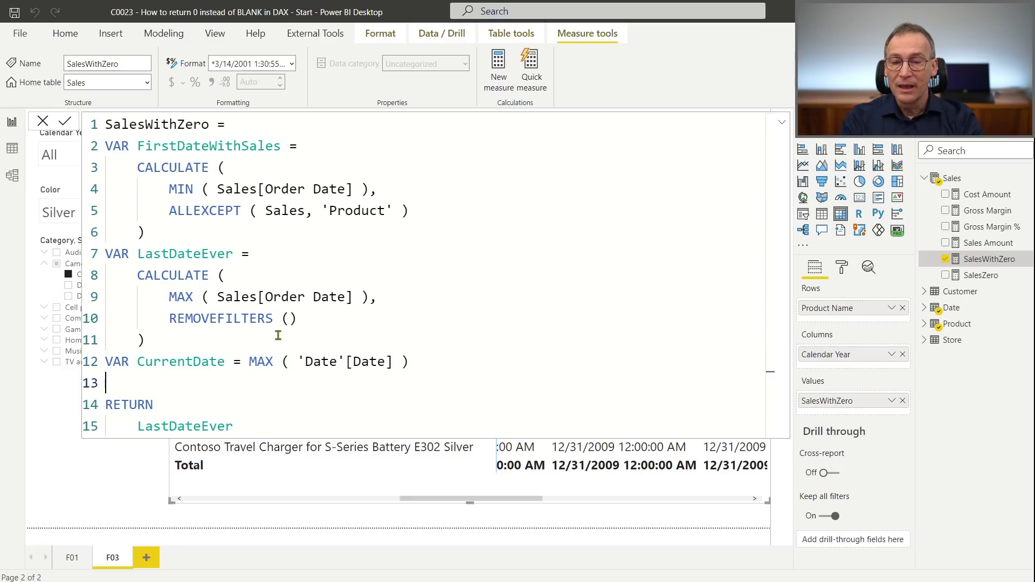
type("VAR For")
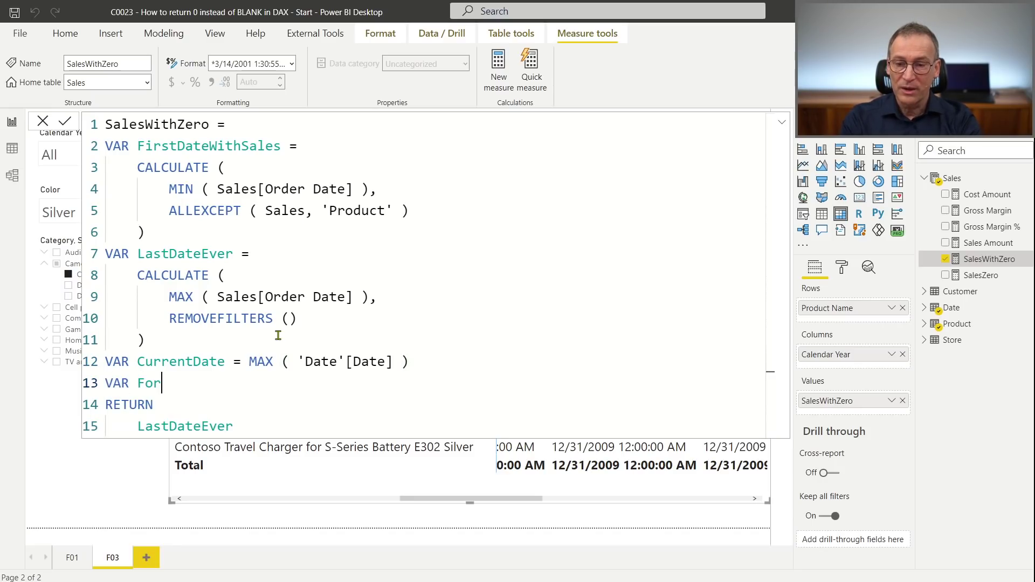
type("ceZero")
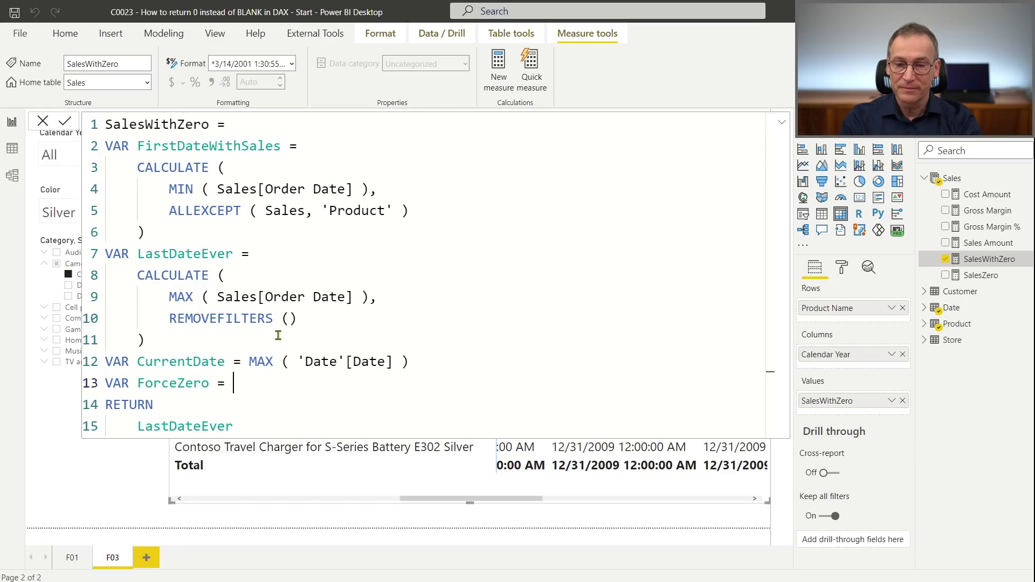
type(" = ")
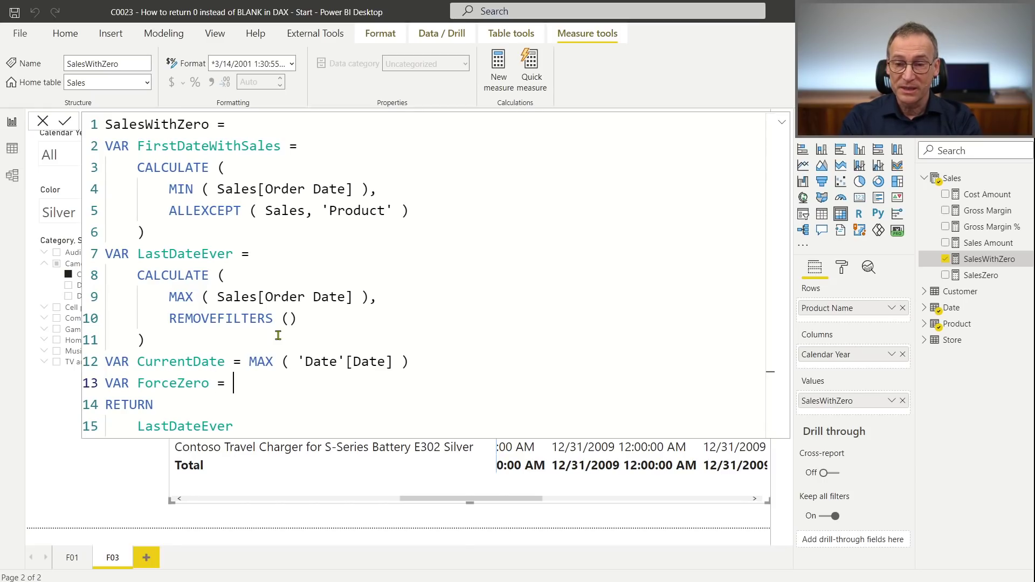
type("Curr")
key("Down")
key("Tab")
type("<")
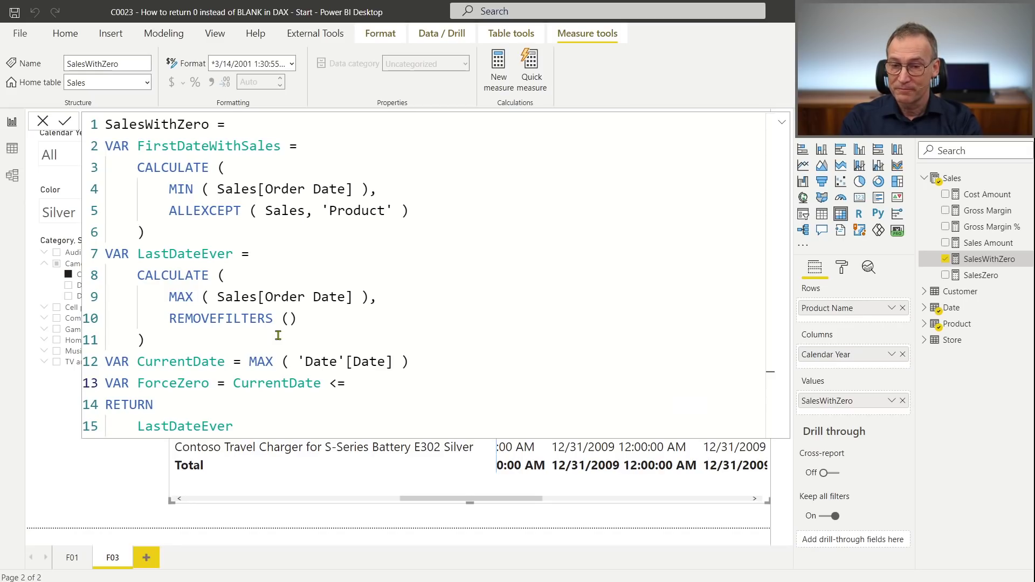
Replace CurrentDate with FirstDateWithSales as the left operand of the ForceZero comparison
key("Left")
key("Left")
key("Left")
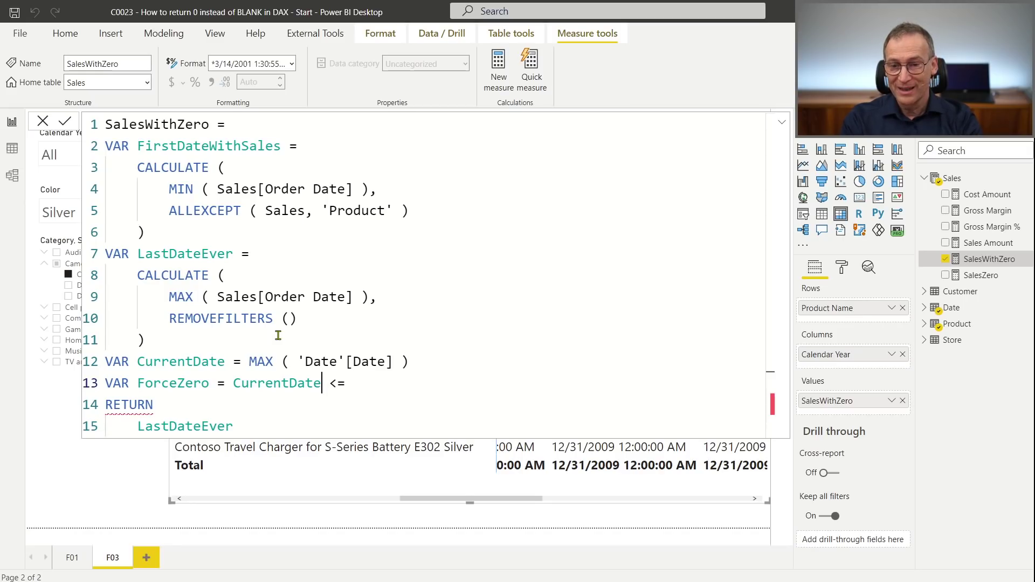
key("ctrl+shift+Left")
type("Firs")
key("Down")
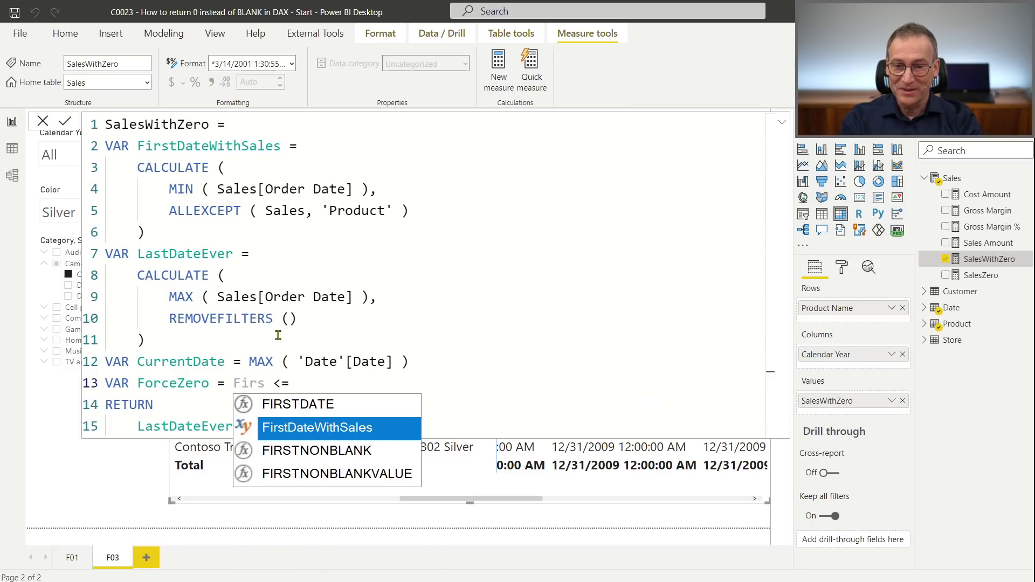
key("Tab")
Complete the first ForceZero comparison with CurrentDate as its right operand
key("End")
type("Cu")
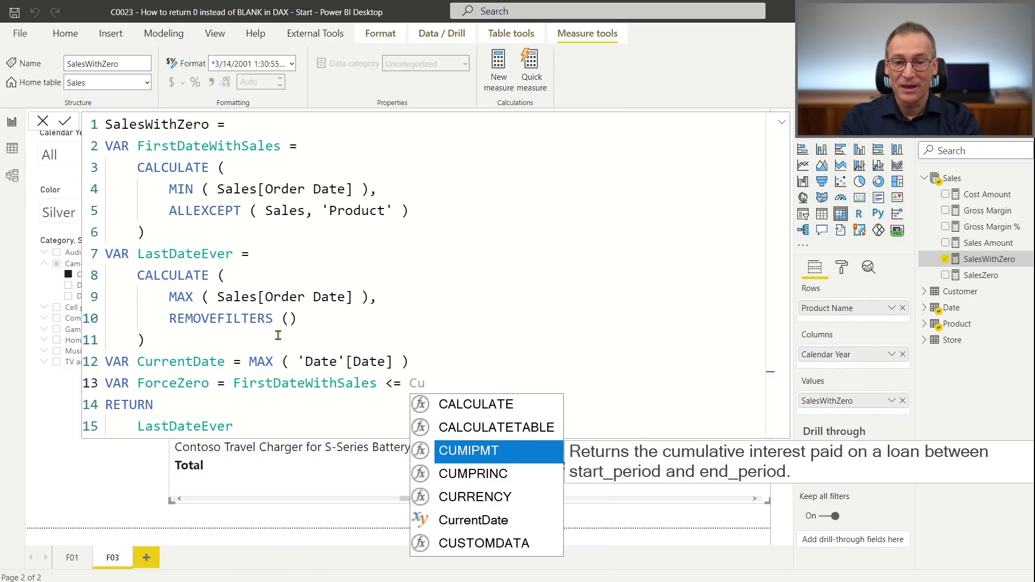
key("Down")
key("Down")
key("Down")
key("Tab")
Extend the ForceZero condition with && CurrentDate <= LastDateEver
type("&& Cur")
key("Down")
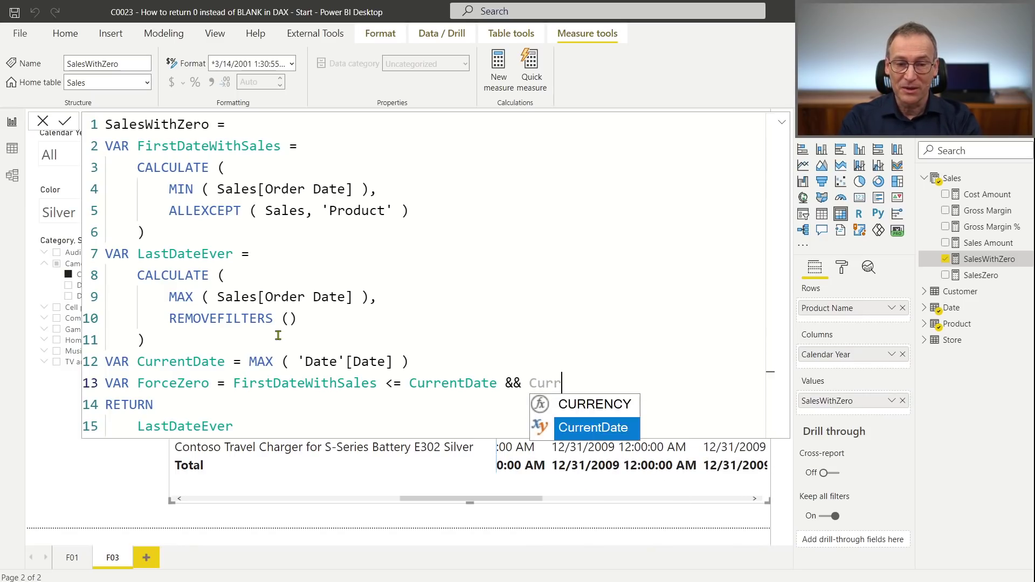
key("Tab")
type("<= ")
type("Las")
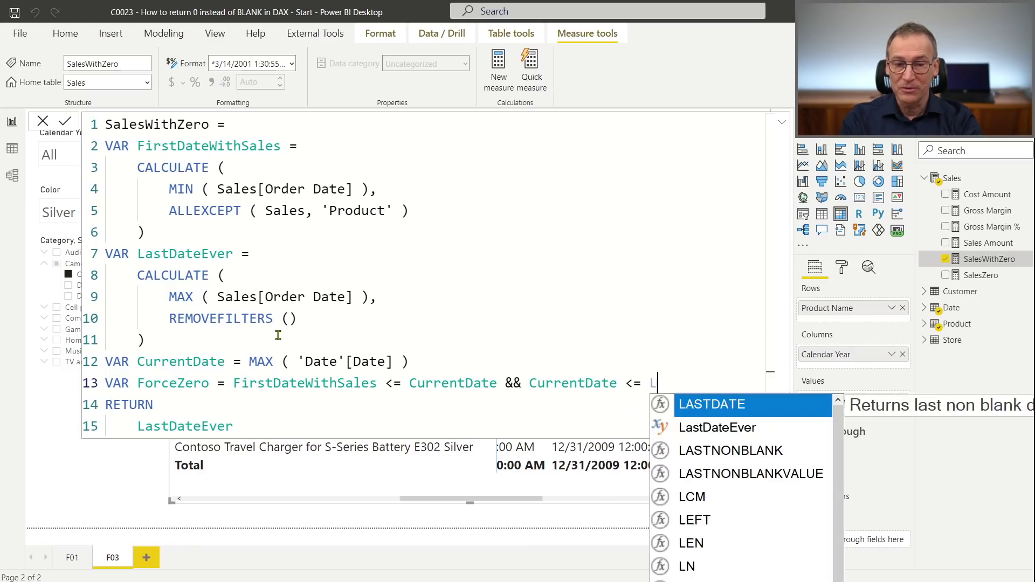
key("Down")
key("Tab")
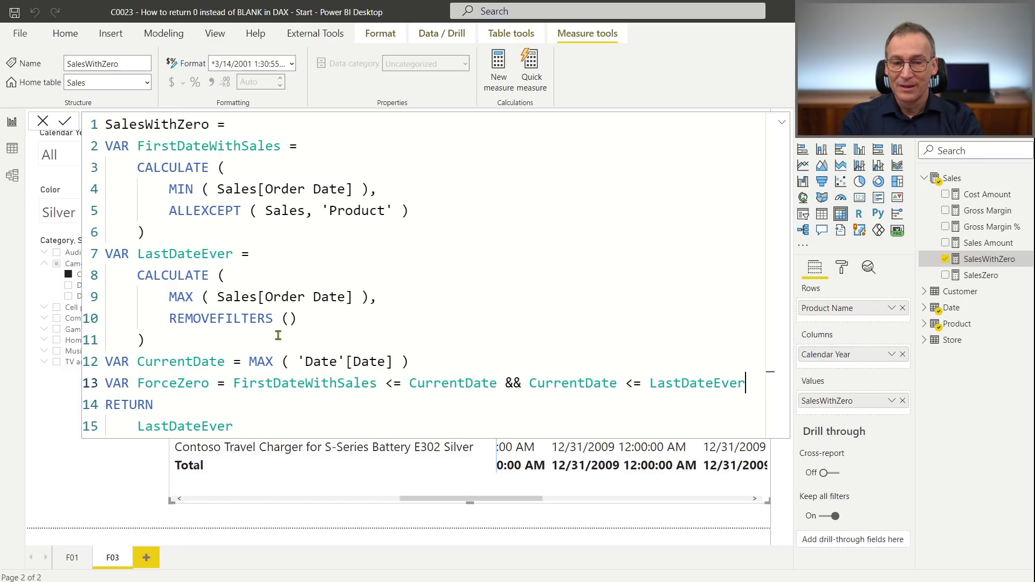
Add an Amt variable after ForceZero and assign it the [Sales Amount] measure
key("shift+Return")
type("VAR ")
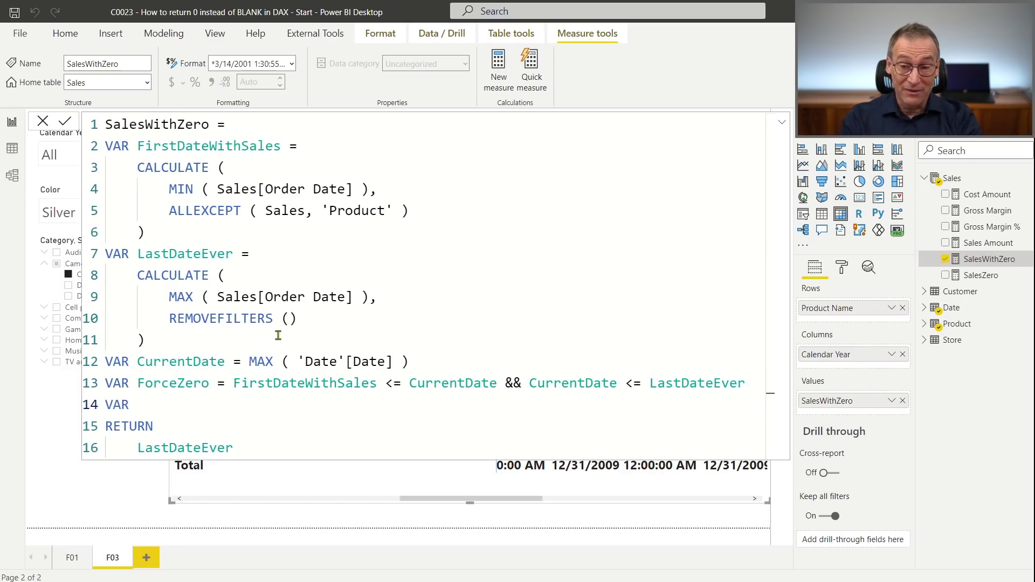
type("Amt")
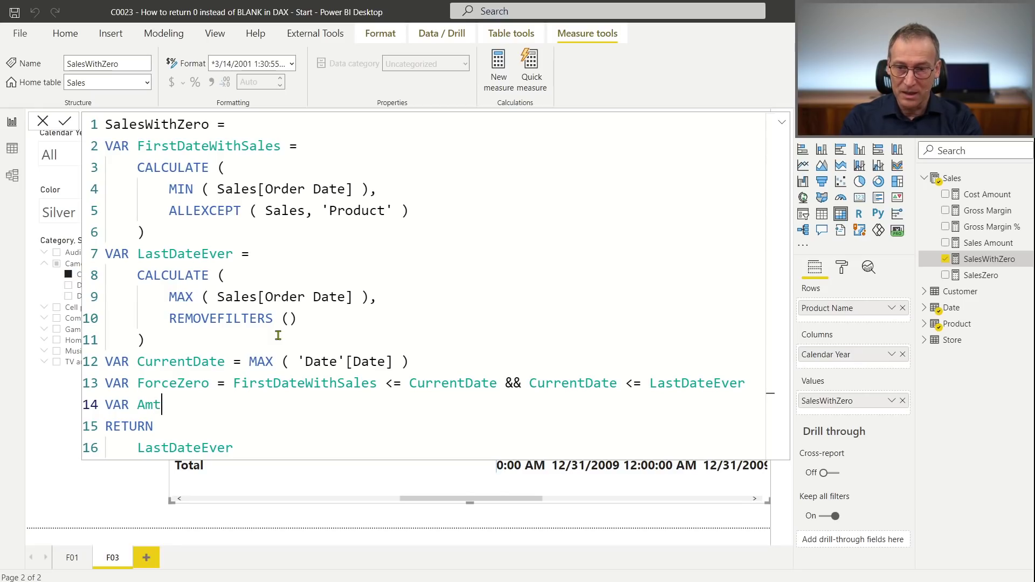
type(" = [S")
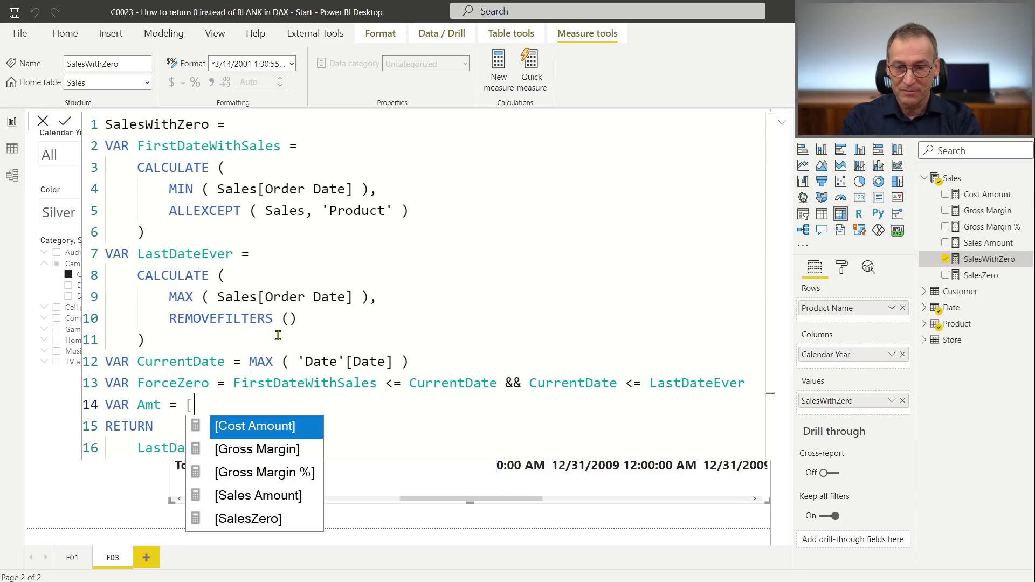
key("Tab")
Rename the Amt variable as Result
key("Home")
key("ctrl+Right")
key("Right")
key("shift+Right")
key("shift+Right")
key("shift+Right")
type("Result")
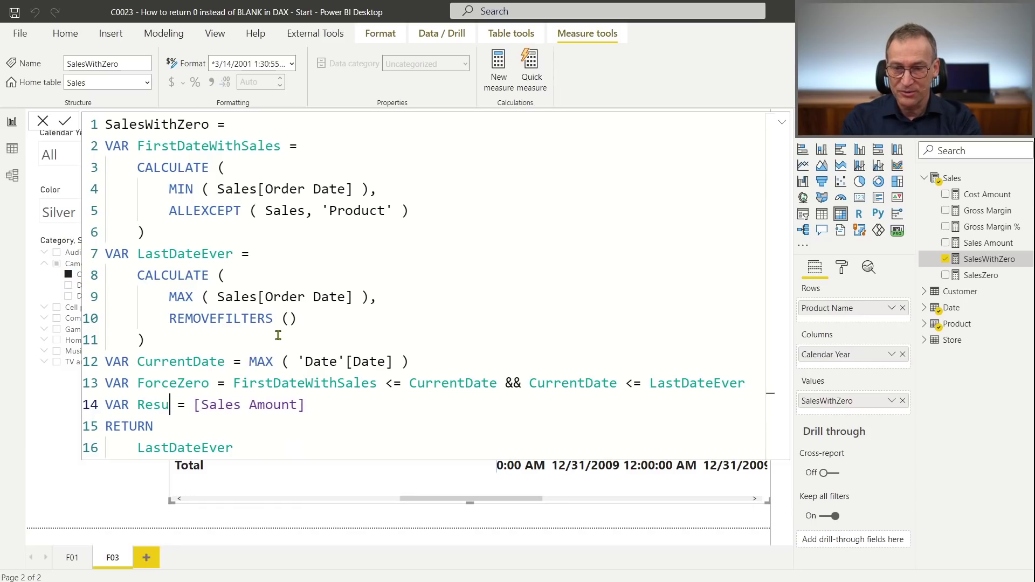
Extend the Result variable's expression with + IF ( ForceZero, 0 ) after [Sales Amount]
key("End")
type("+")
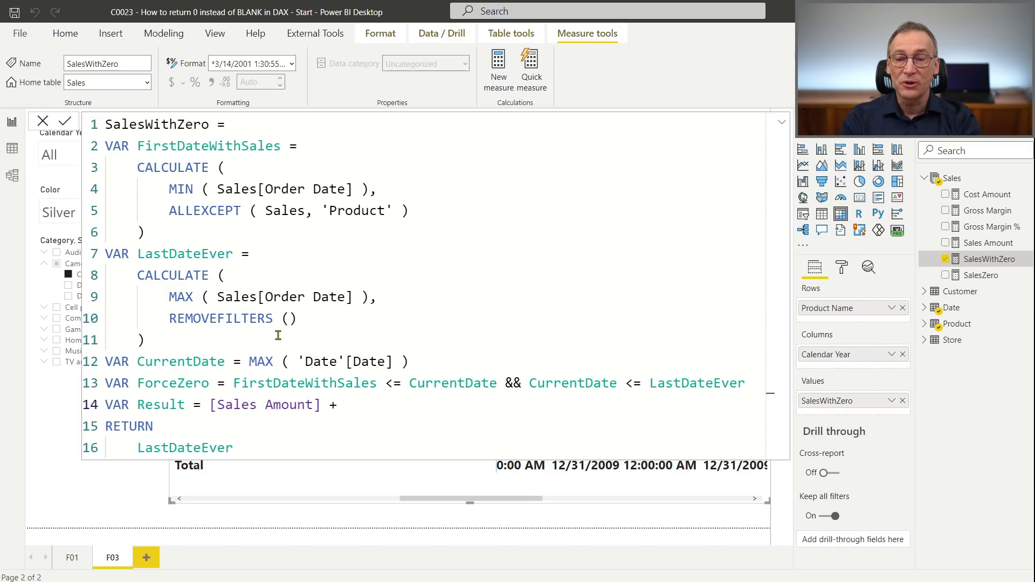
type(" IF ( F")
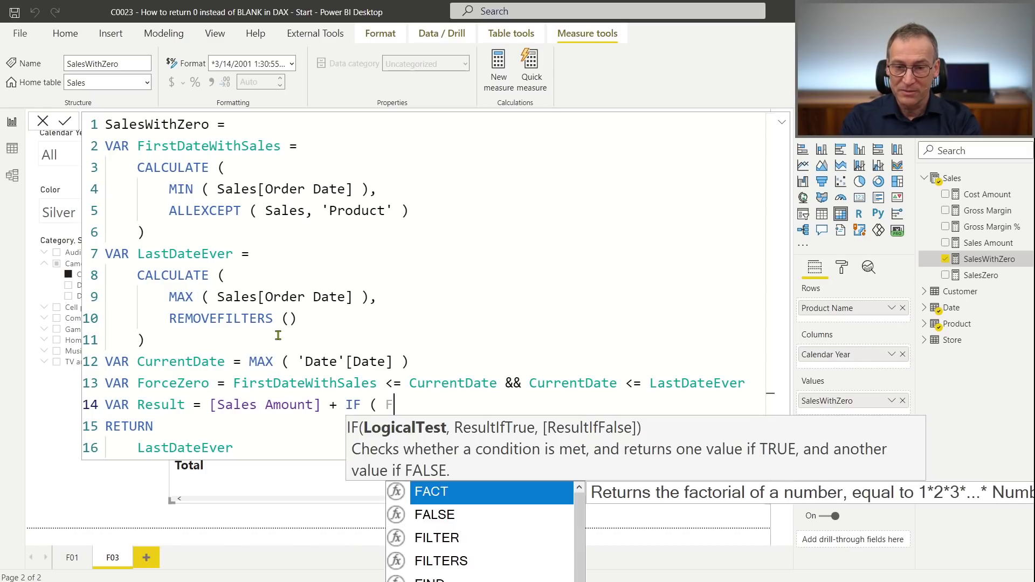
type("orceZero > 0")
key("BackSpace")
key("BackSpace")
key("BackSpace")
key("BackSpace")
type(", 0 ")
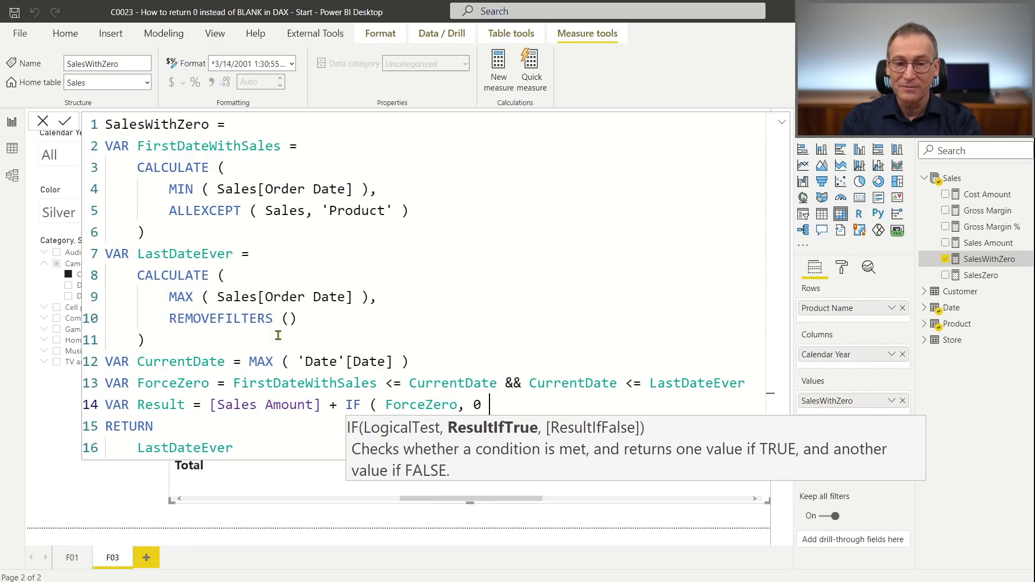
type(")")
Make the measure return Result instead of LastDateEver, then commit the formula and close its editor
key("Home")
key("ctrl+Right")
key("ctrl+End")
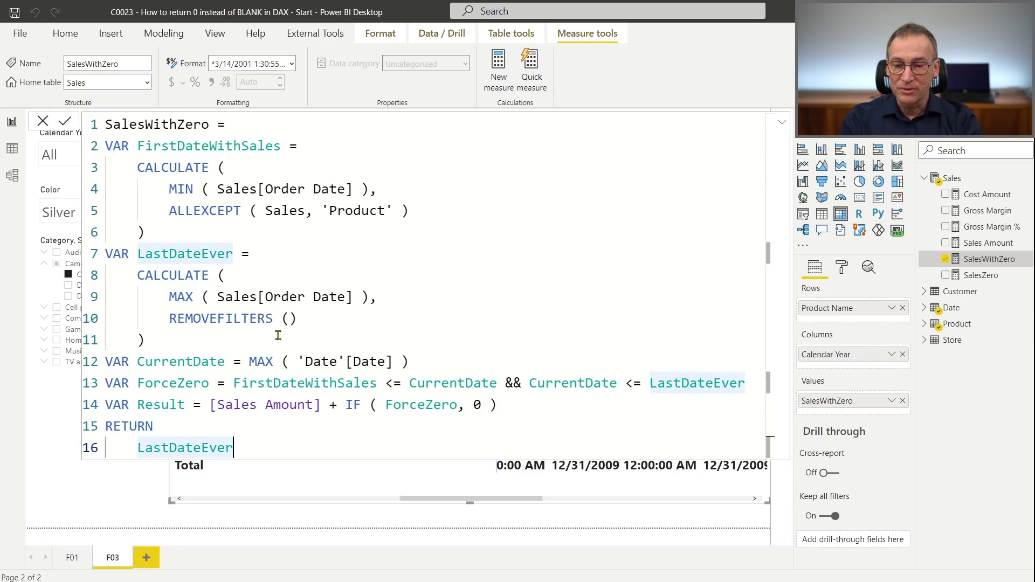
key("ctrl+BackSpace")
type("Result")
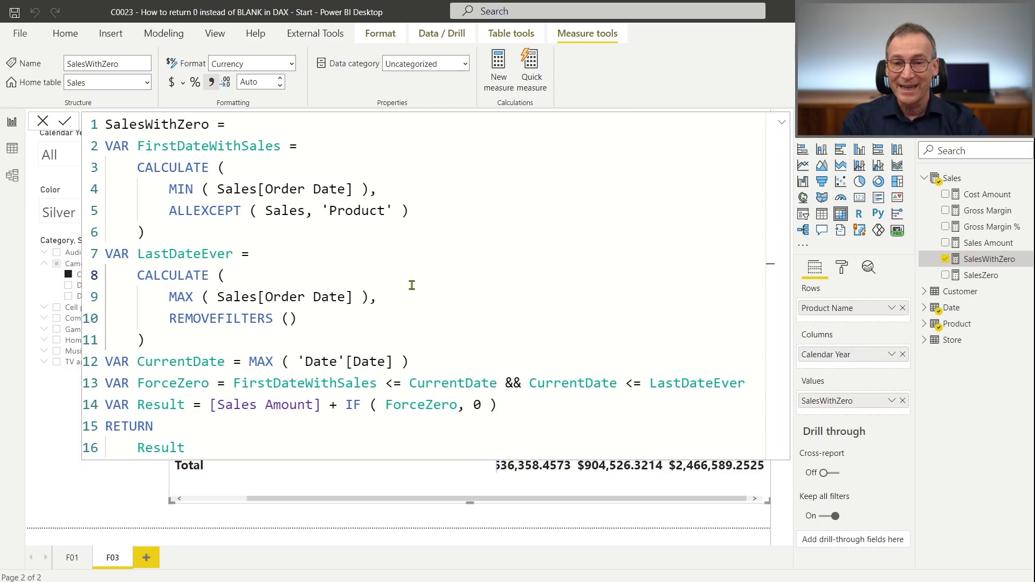
key("Escape")
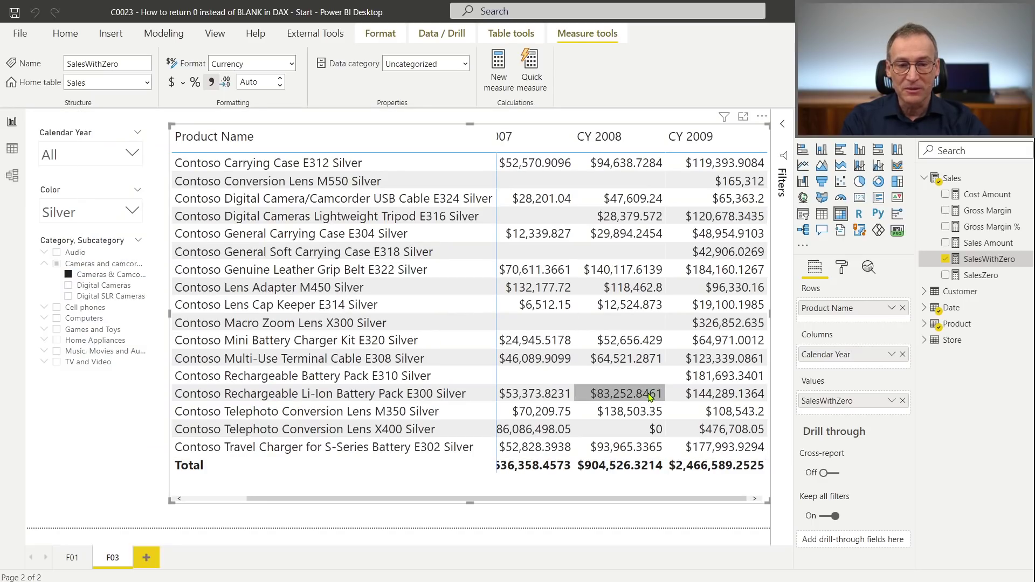
Format the SalesWithZero measure as a decimal number
left_click(294, 67)
left_click(250, 130)
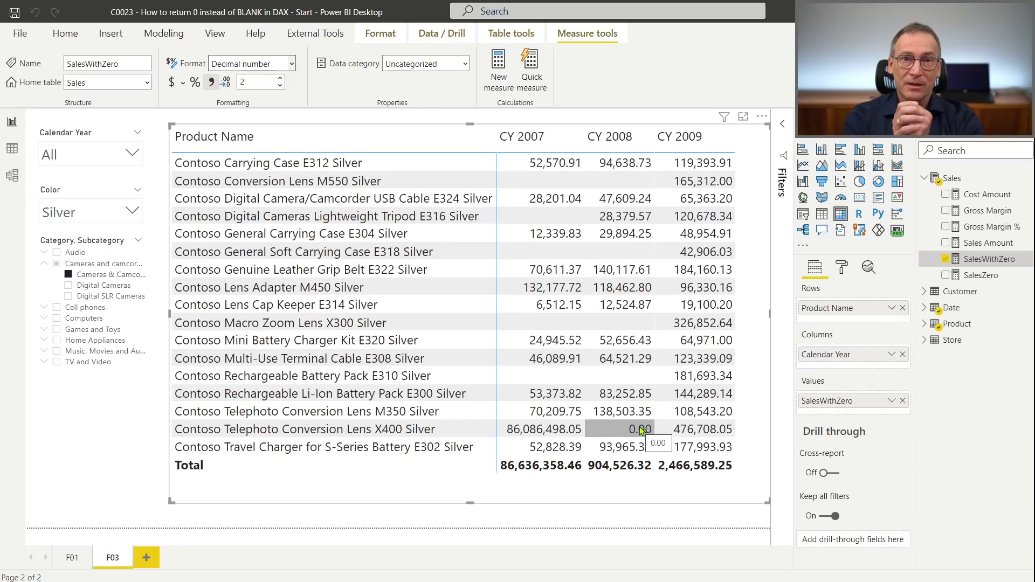
Open the formula of the existing SalesZero measure
left_click(986, 274)
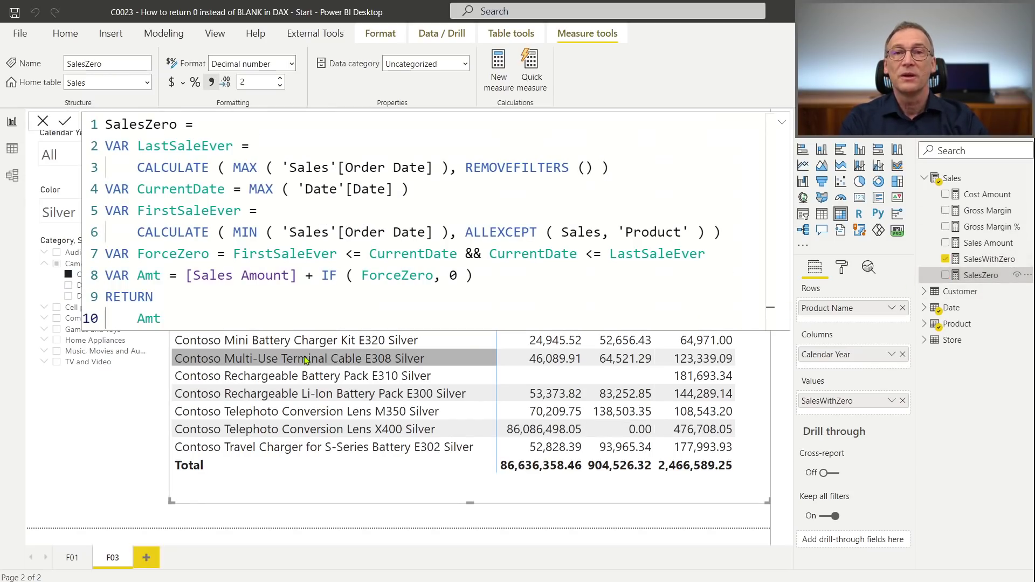